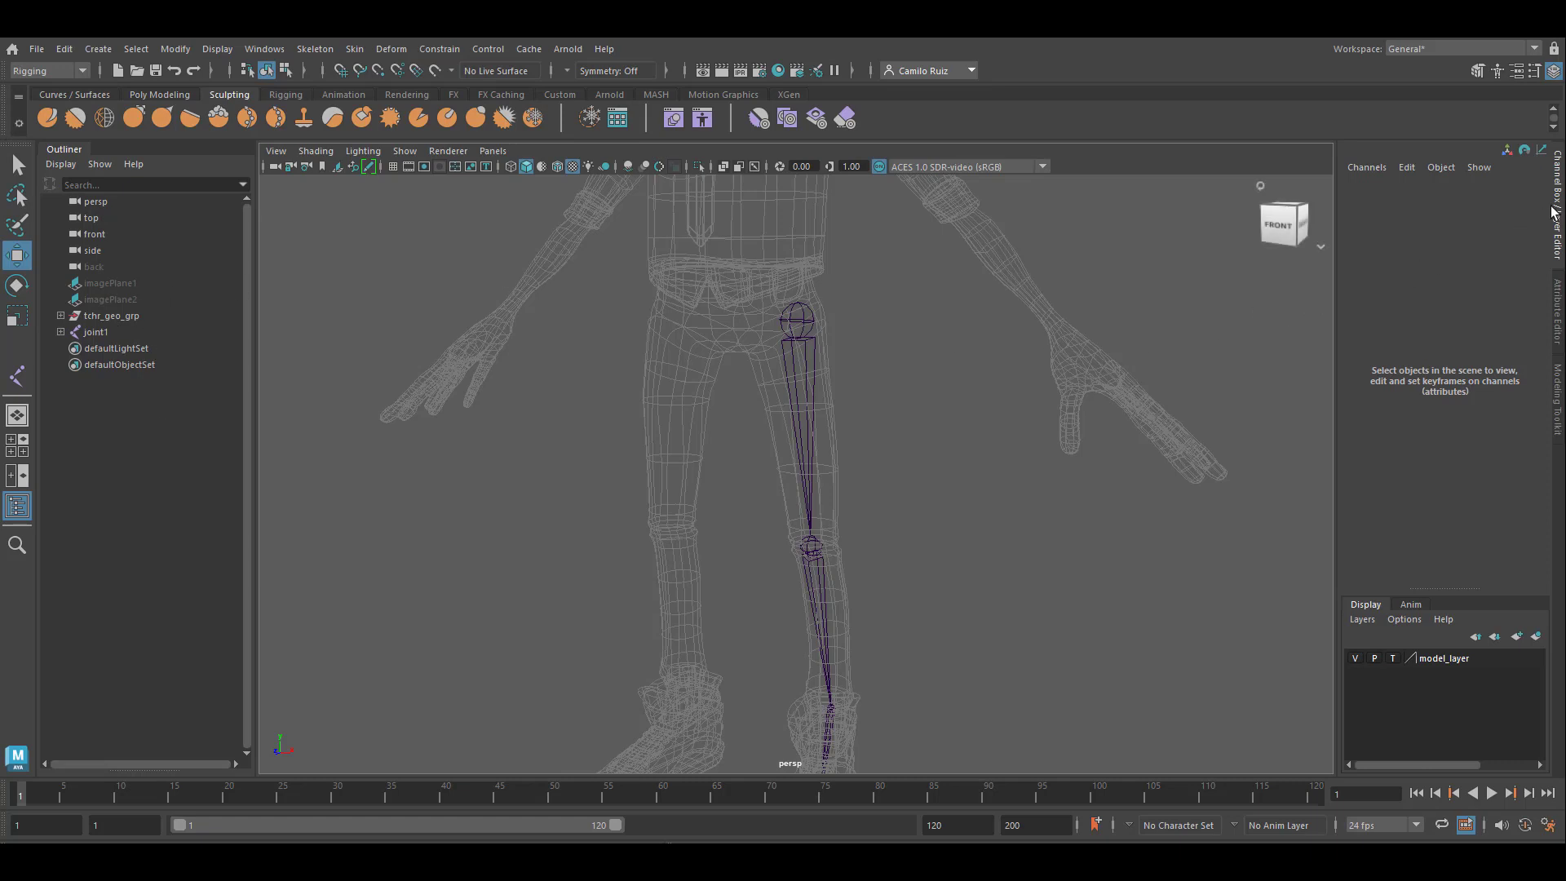
- Rename the root joint at the hip as bind_l_thigh01
click(797, 321)
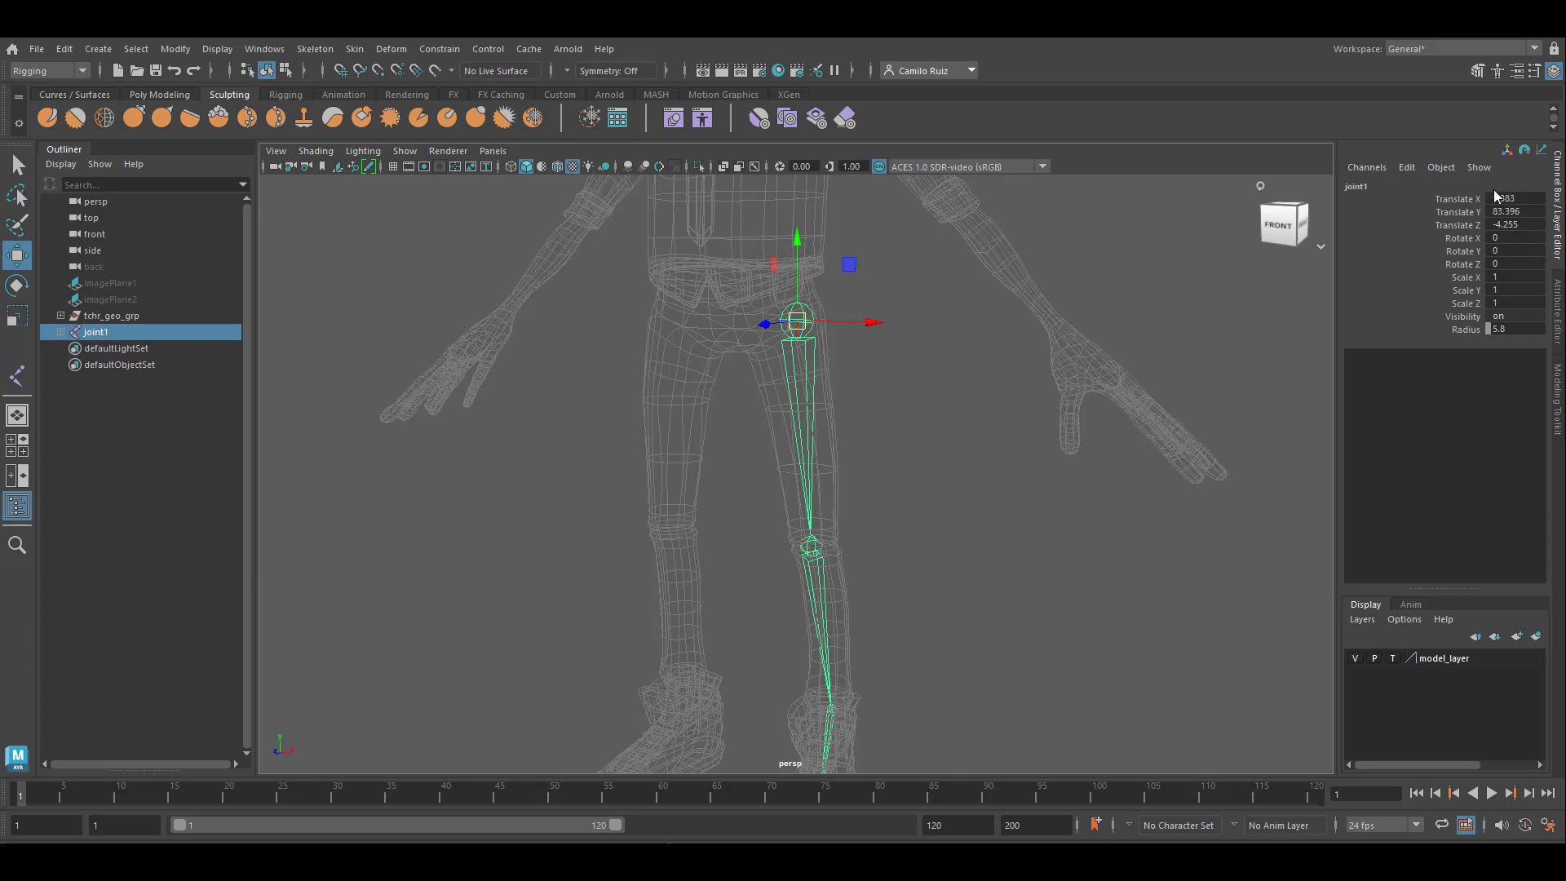
click(1364, 187)
text(bind_l_t)
text(high01)
key(Return)
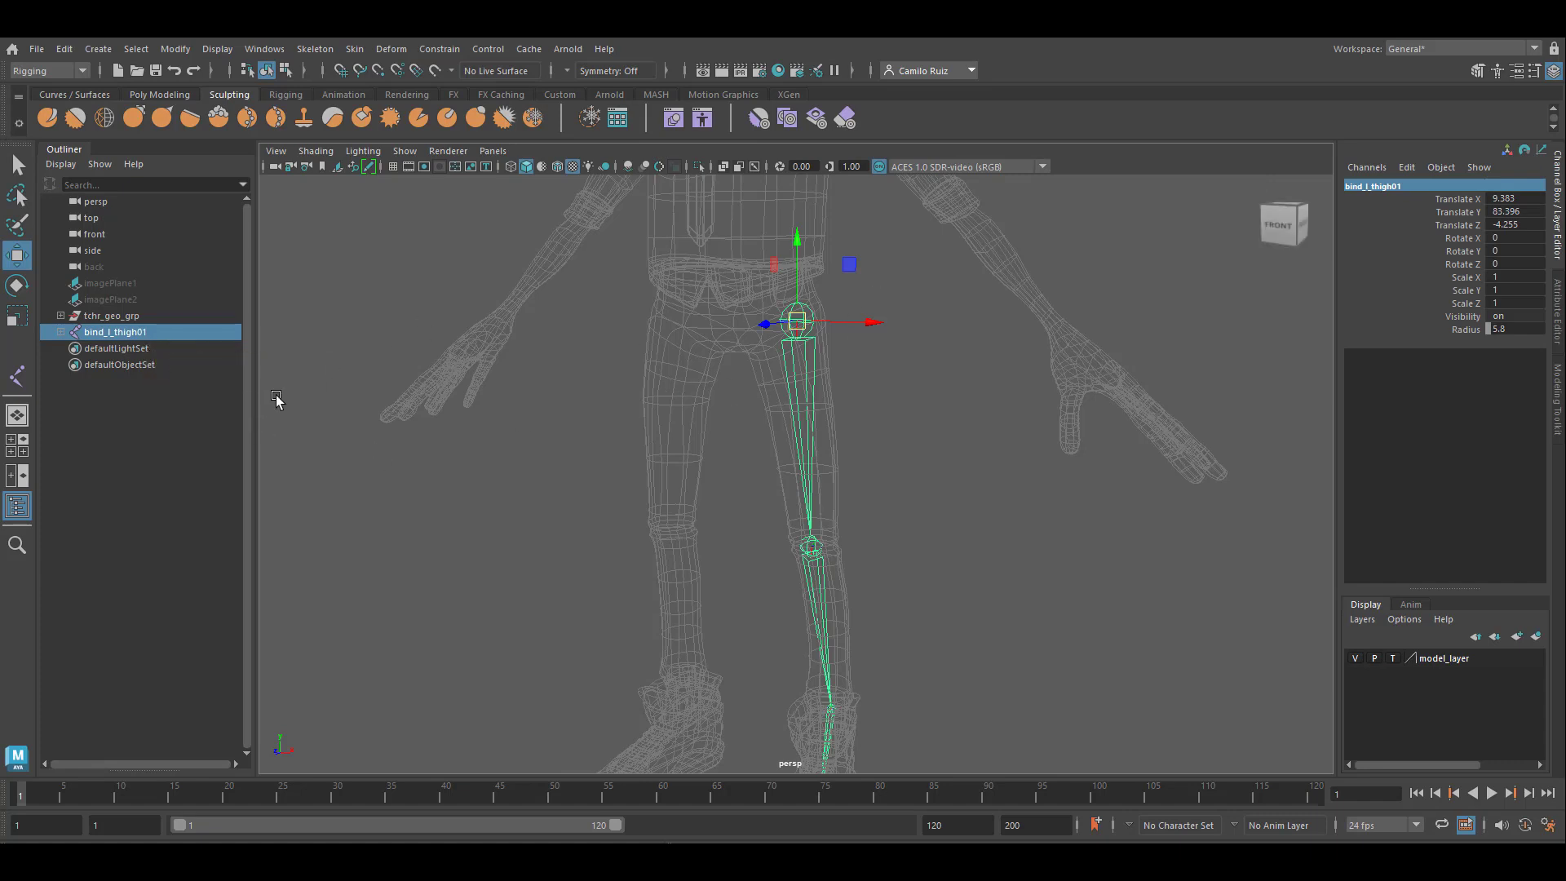
- Rename the knee joint below the thigh joint as bind_l_knee01
key(Down)
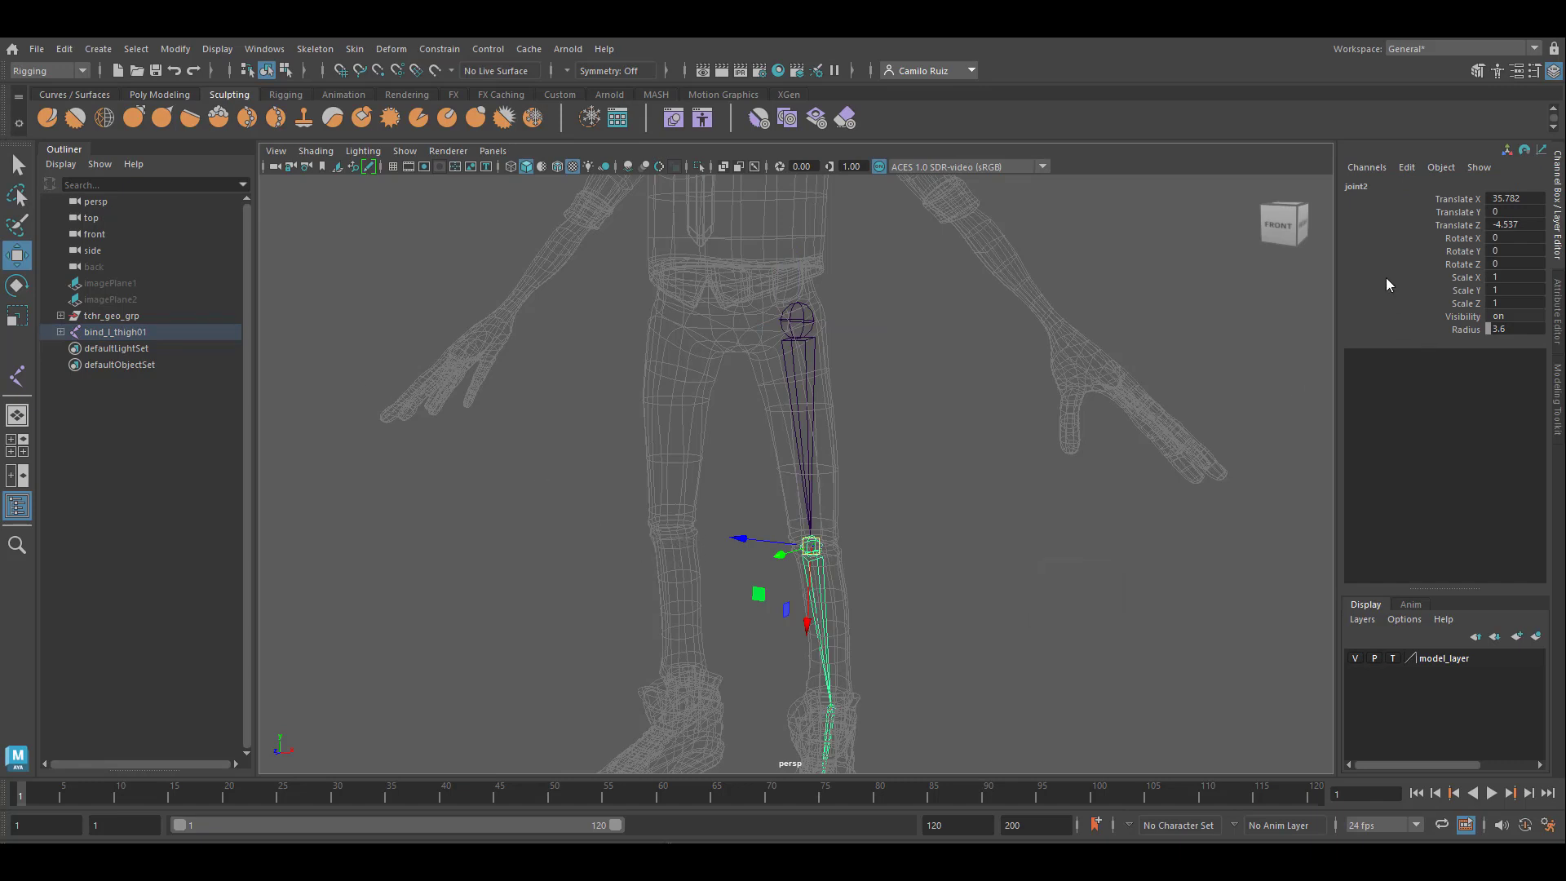
click(1377, 187)
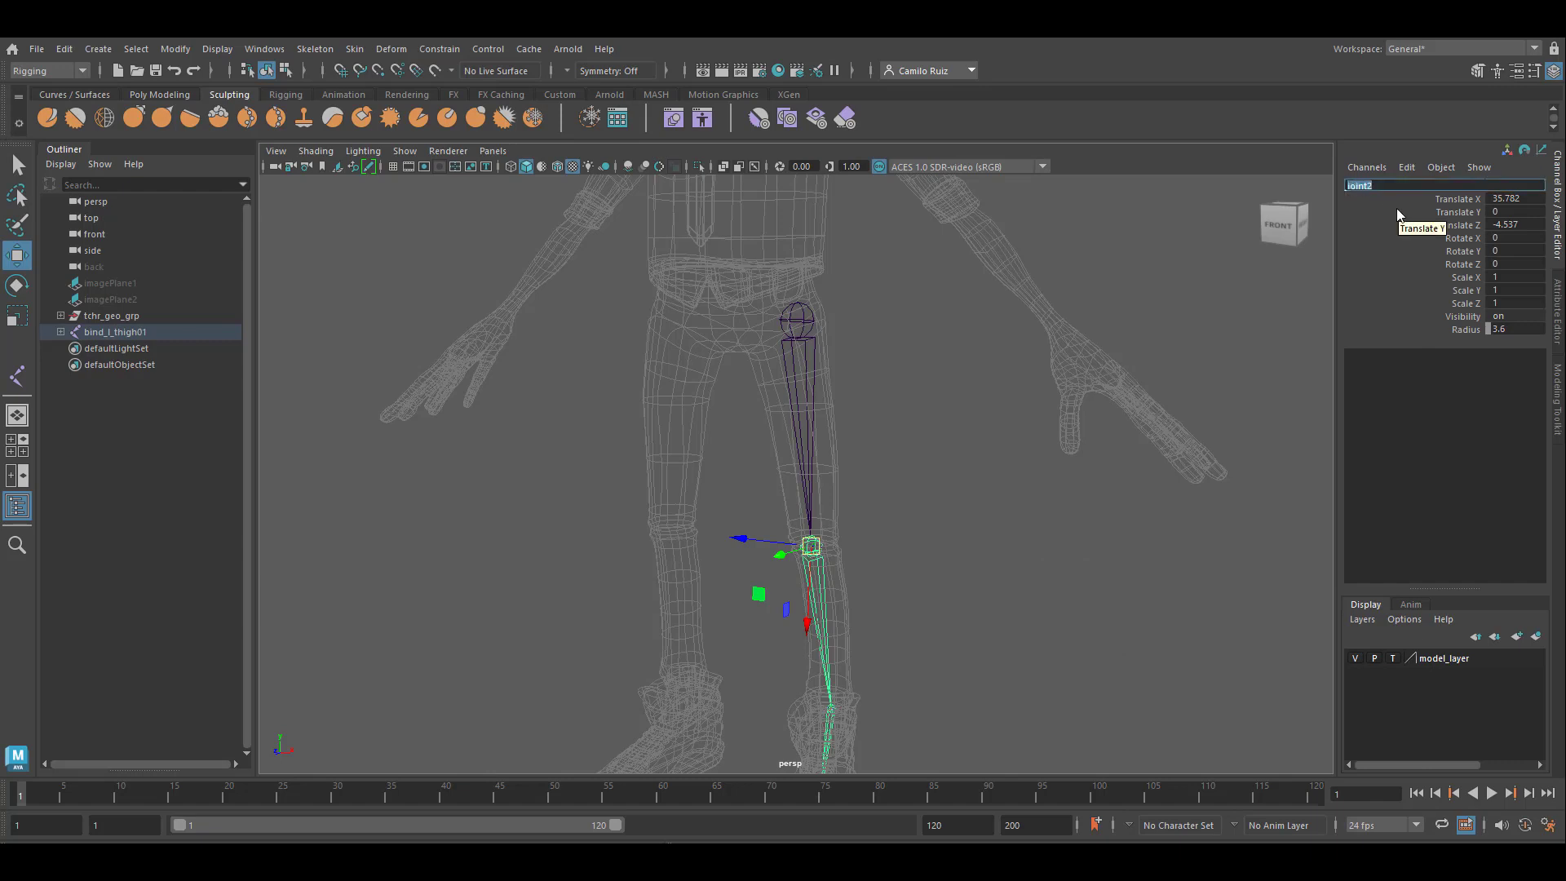
text(blnd)
text(_l_knee01)
key(Return)
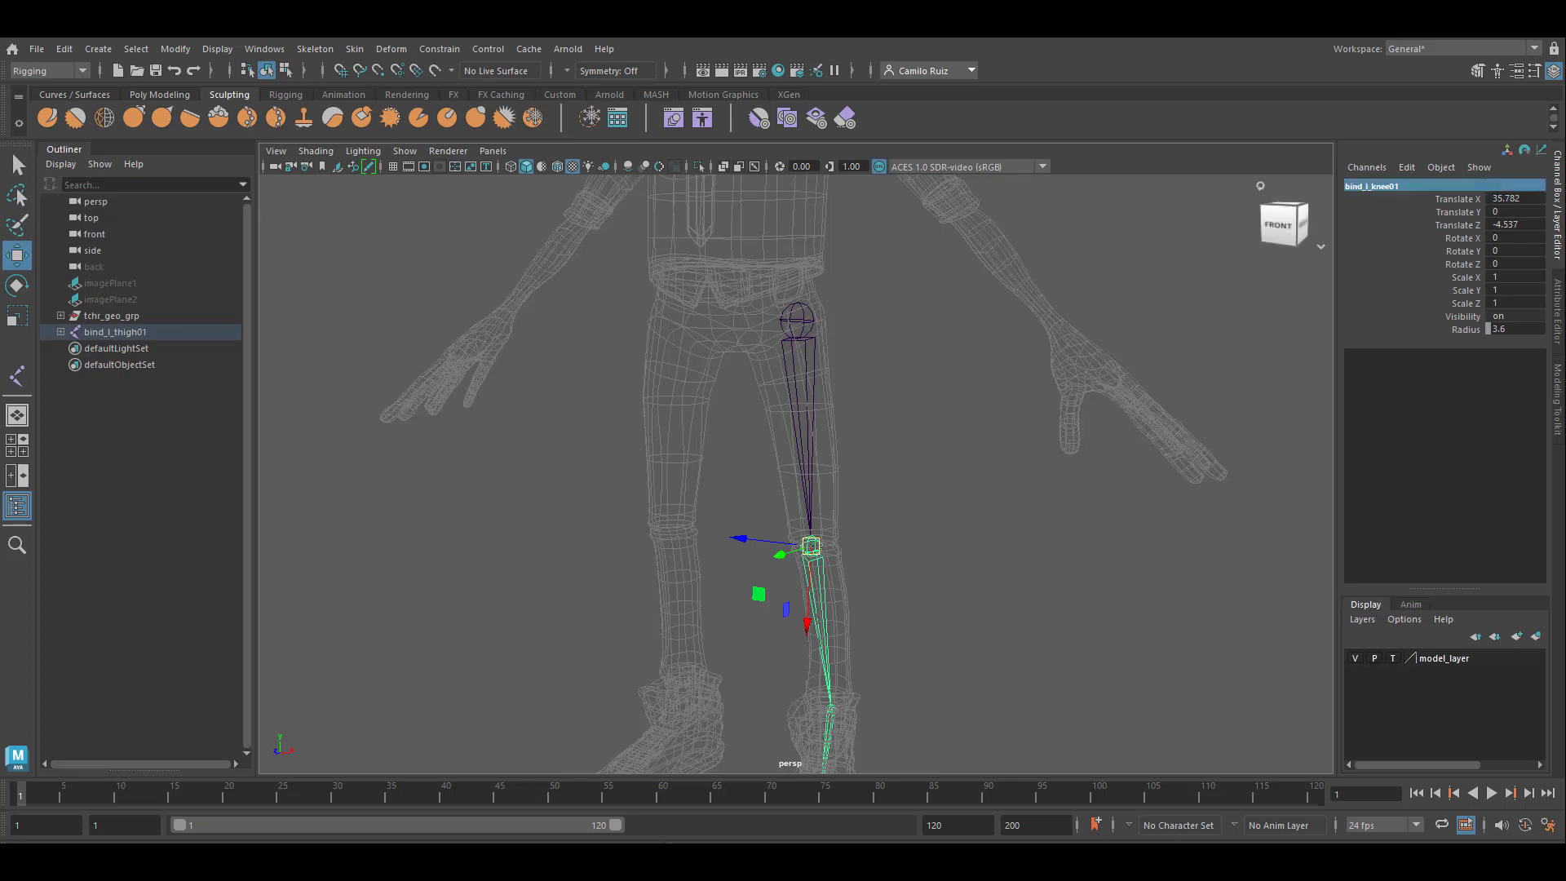
- Expand the leg joint hierarchy and rename the joint below bind_l_knee01 as be_l_anckle01
click(60, 332)
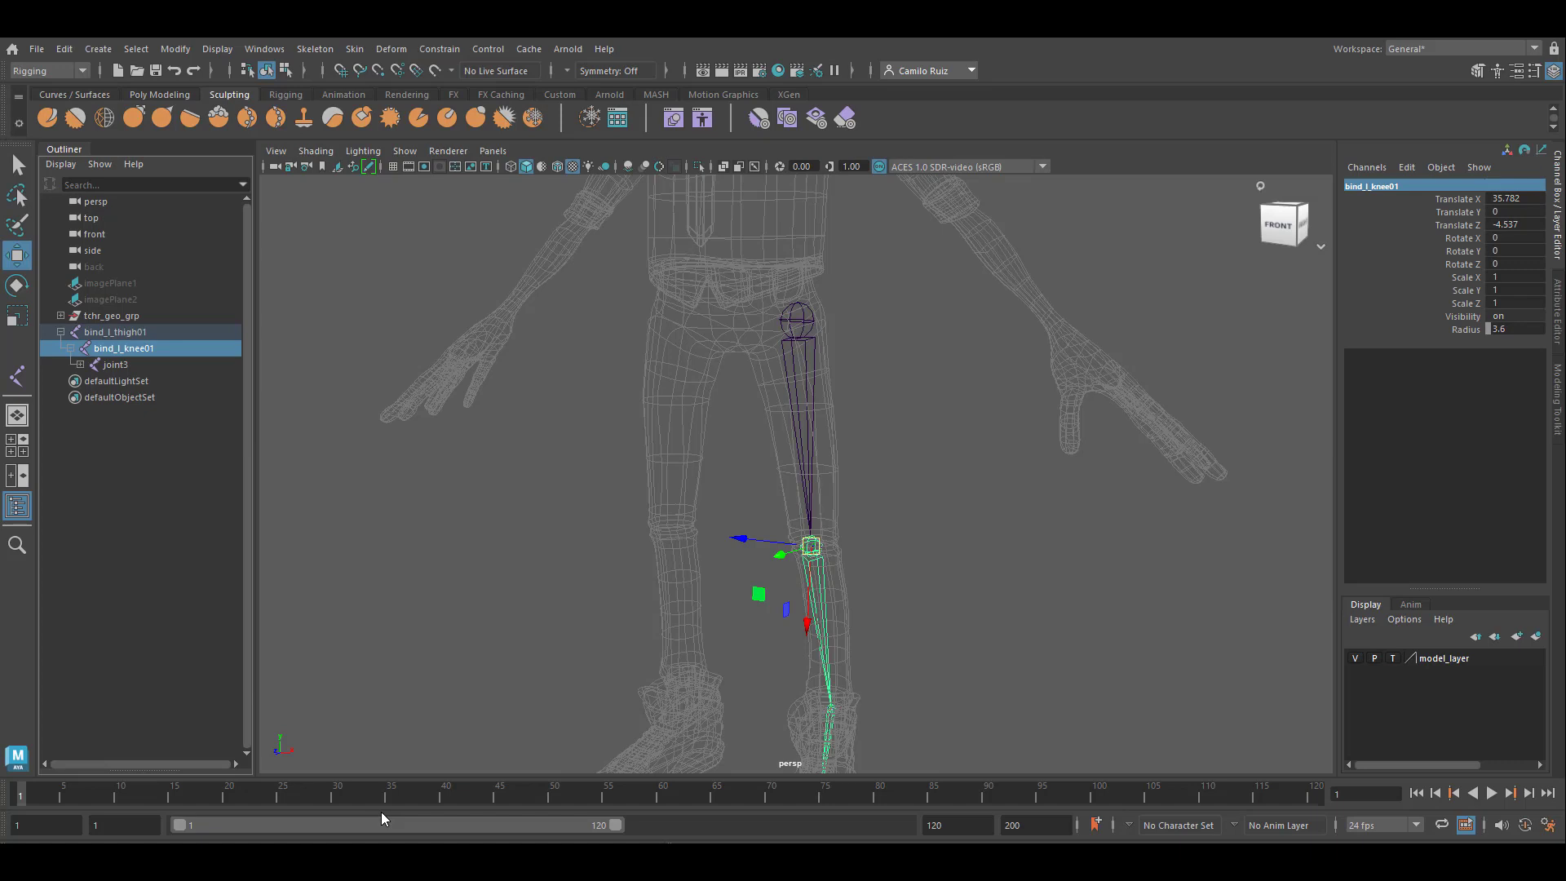
key(Down)
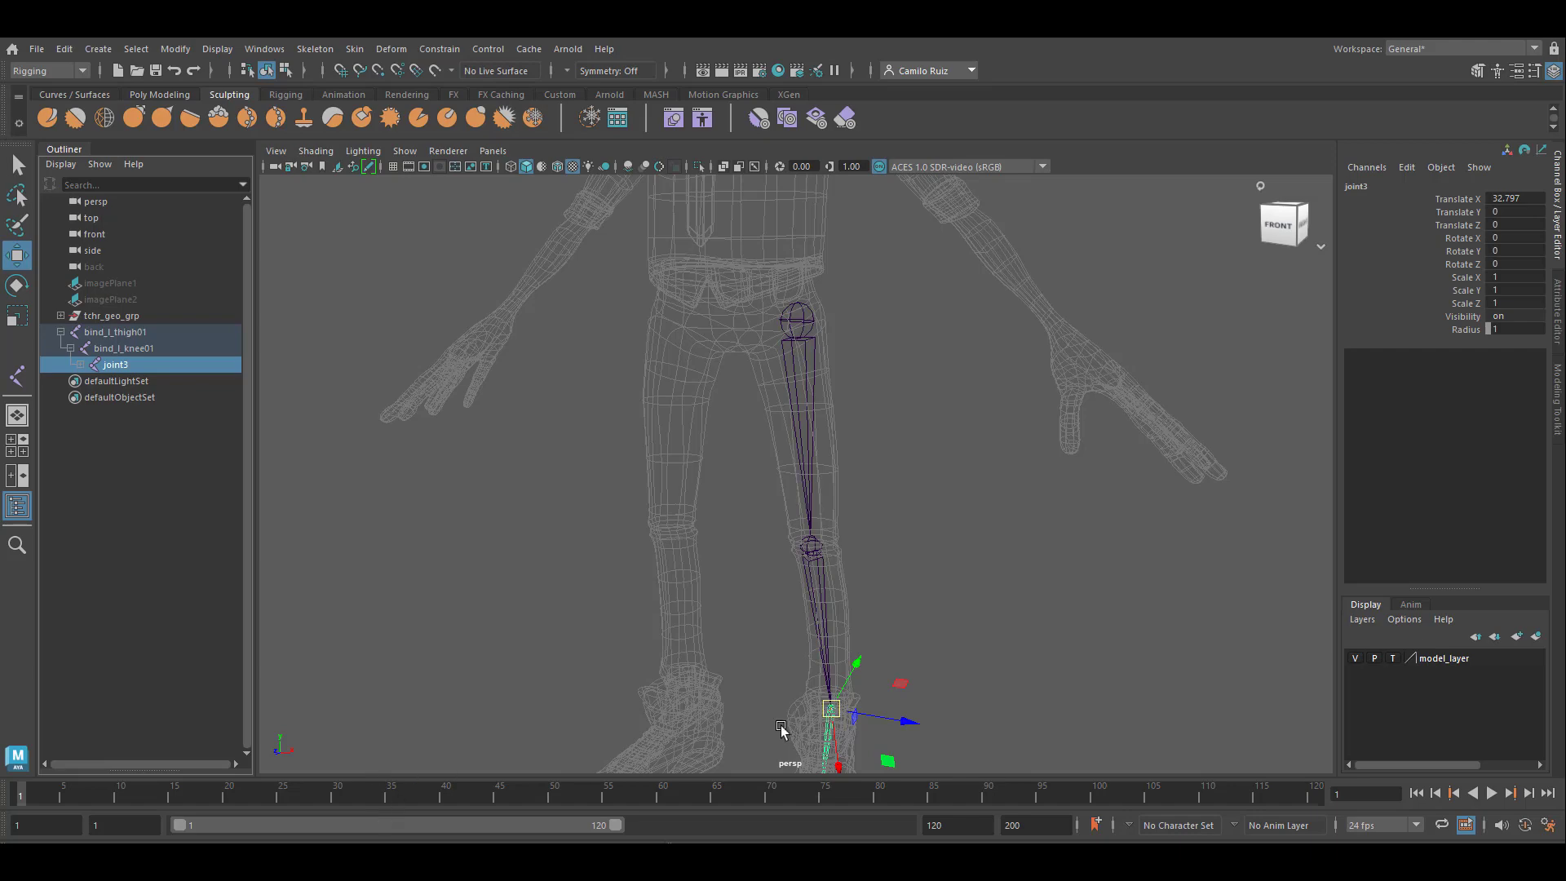
alt+middle_drag(887, 665, 860, 466)
scroll(860, 466, up, 5)
scroll(861, 468, up, 4)
alt+middle_drag(922, 540, 905, 448)
scroll(924, 305, up, 4)
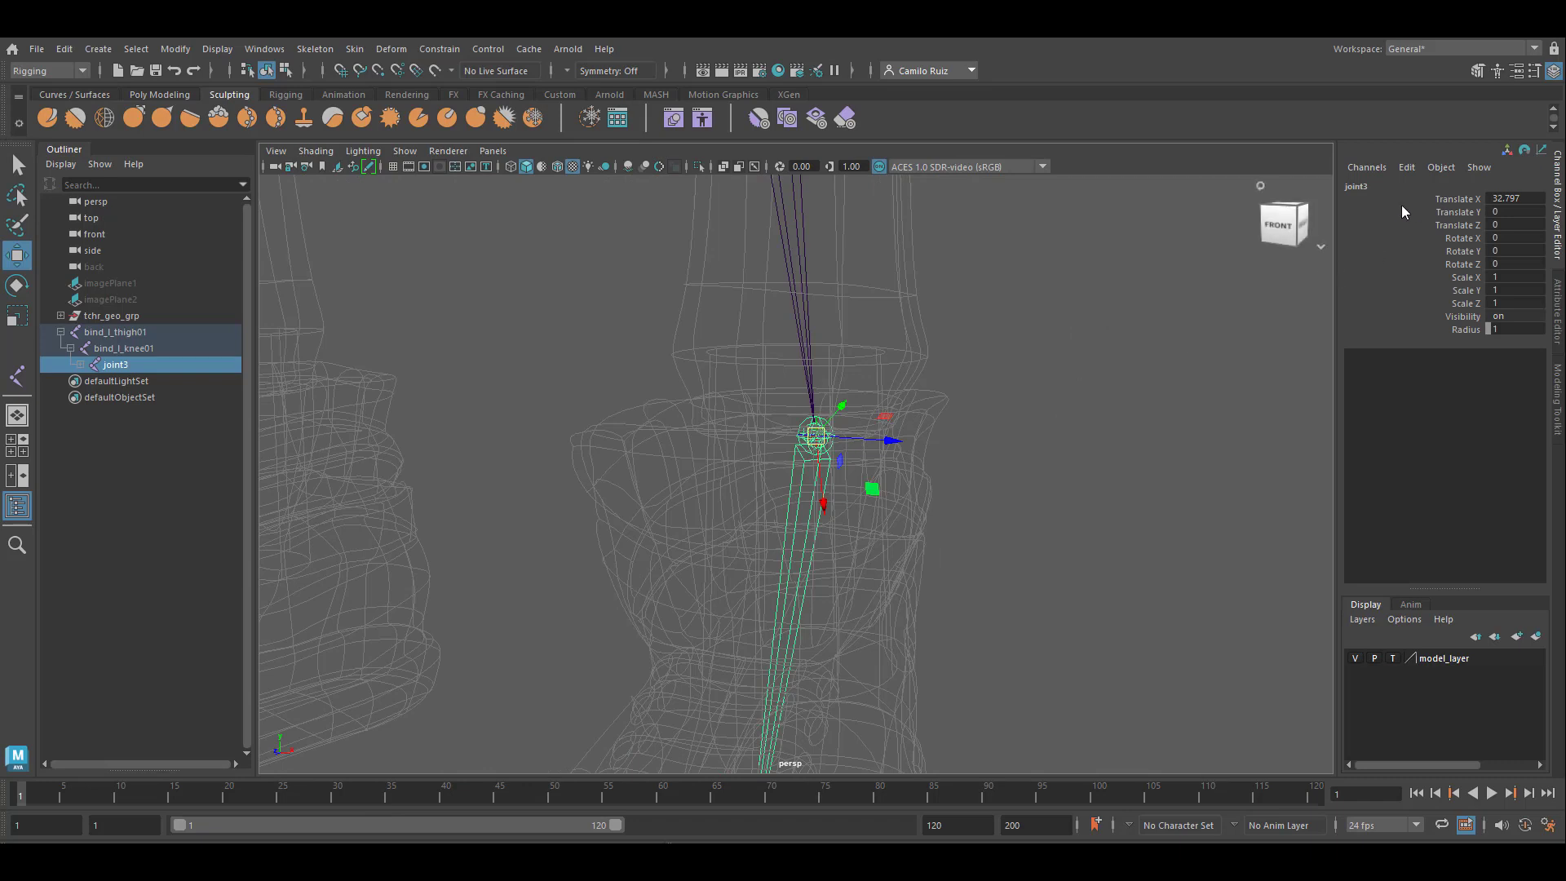
click(1374, 188)
text(be_l)
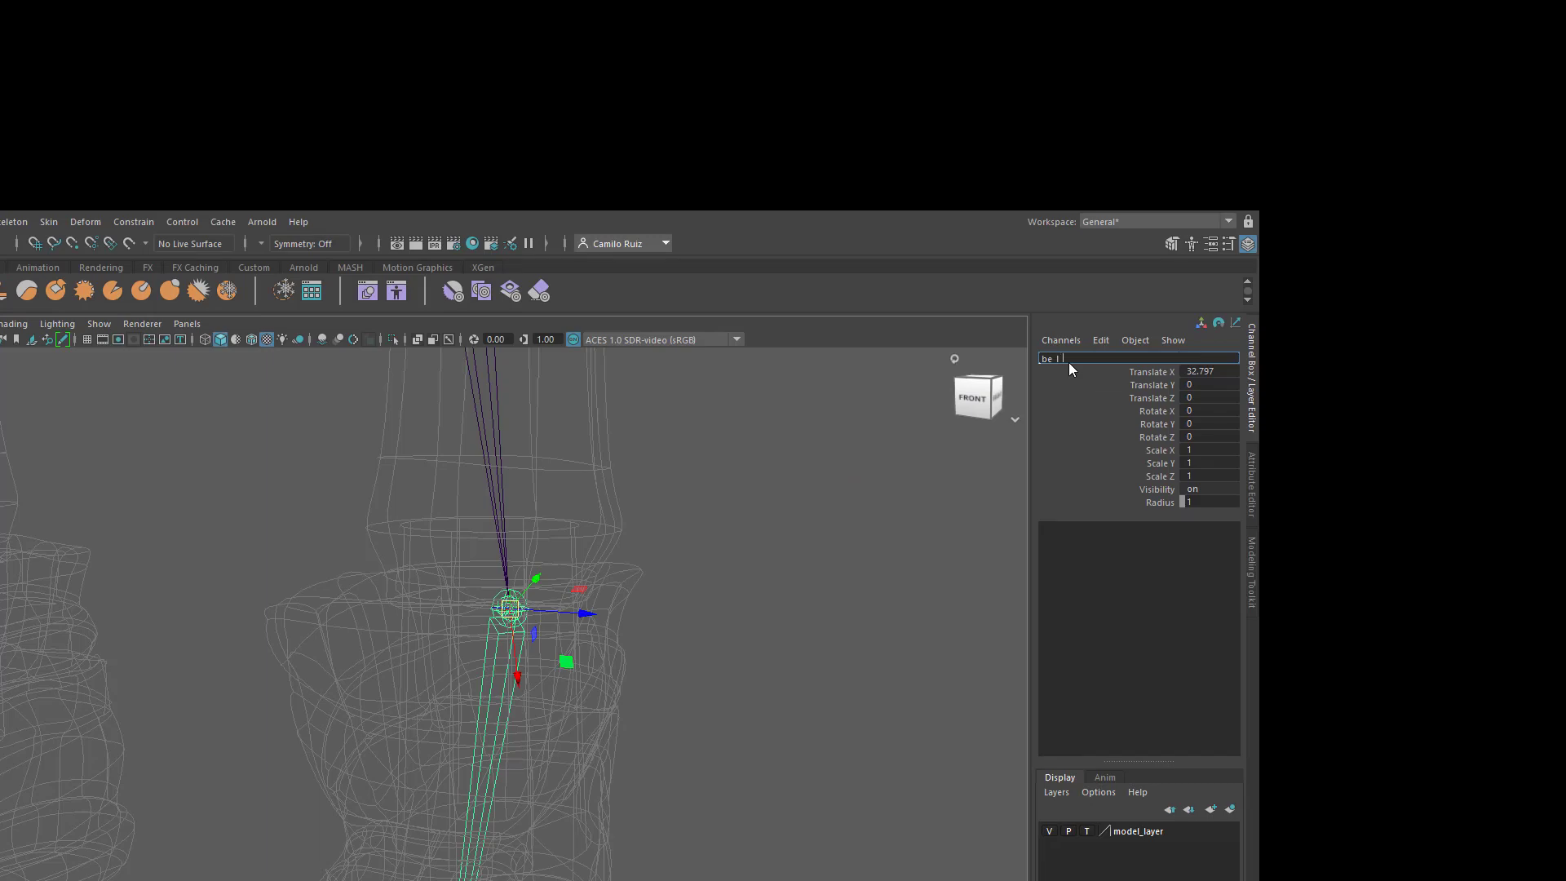
text(_anckle01)
key(Return)
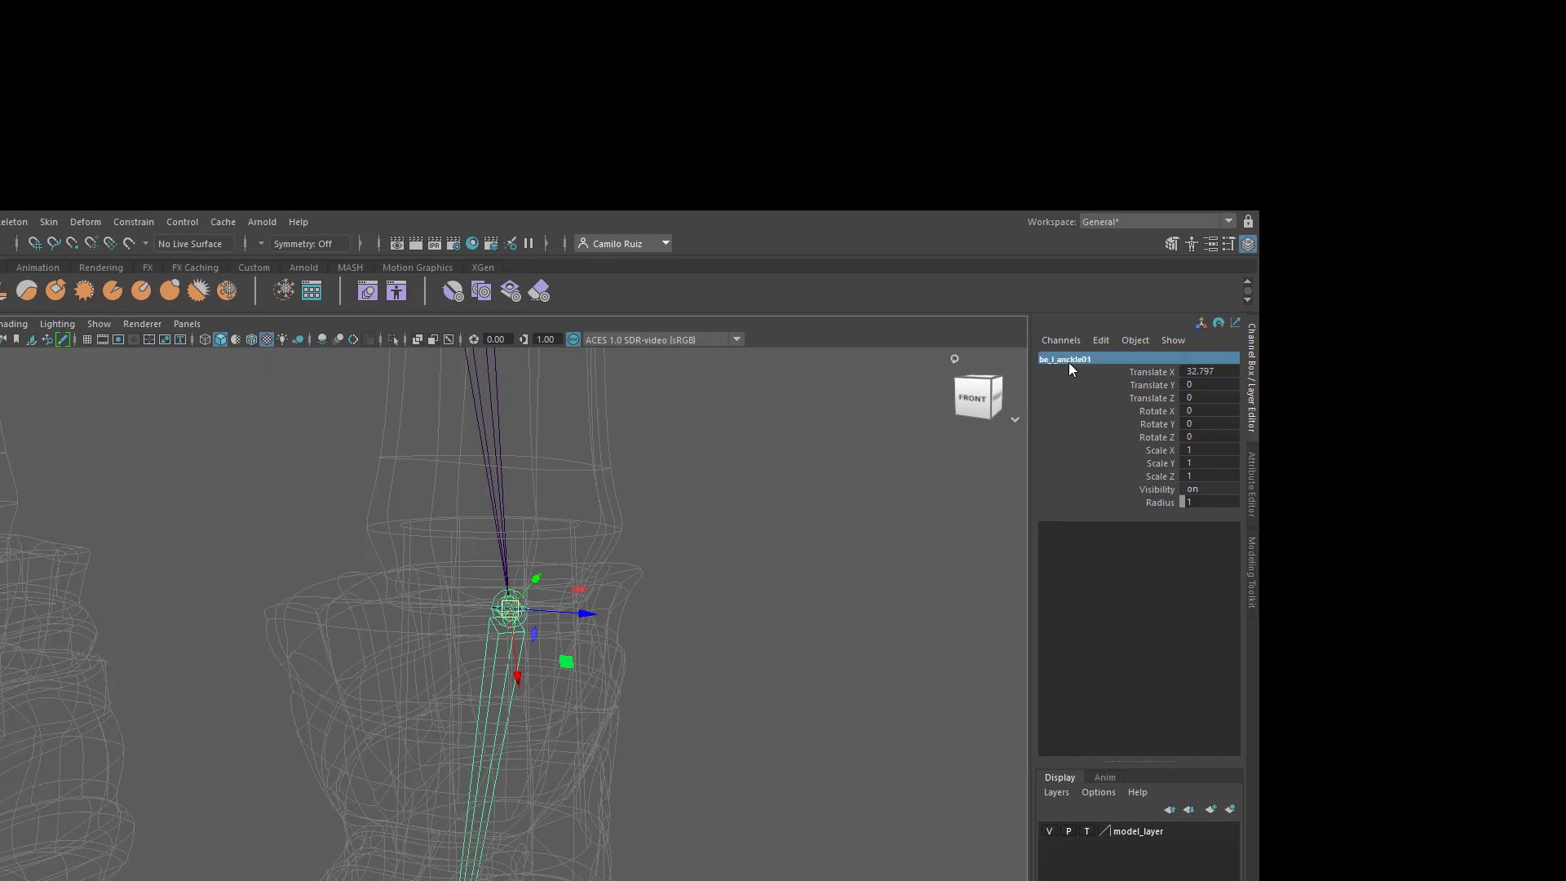
- Rename the joint directly below be_l_anckle01 as bind_l_ankle01
key(Down)
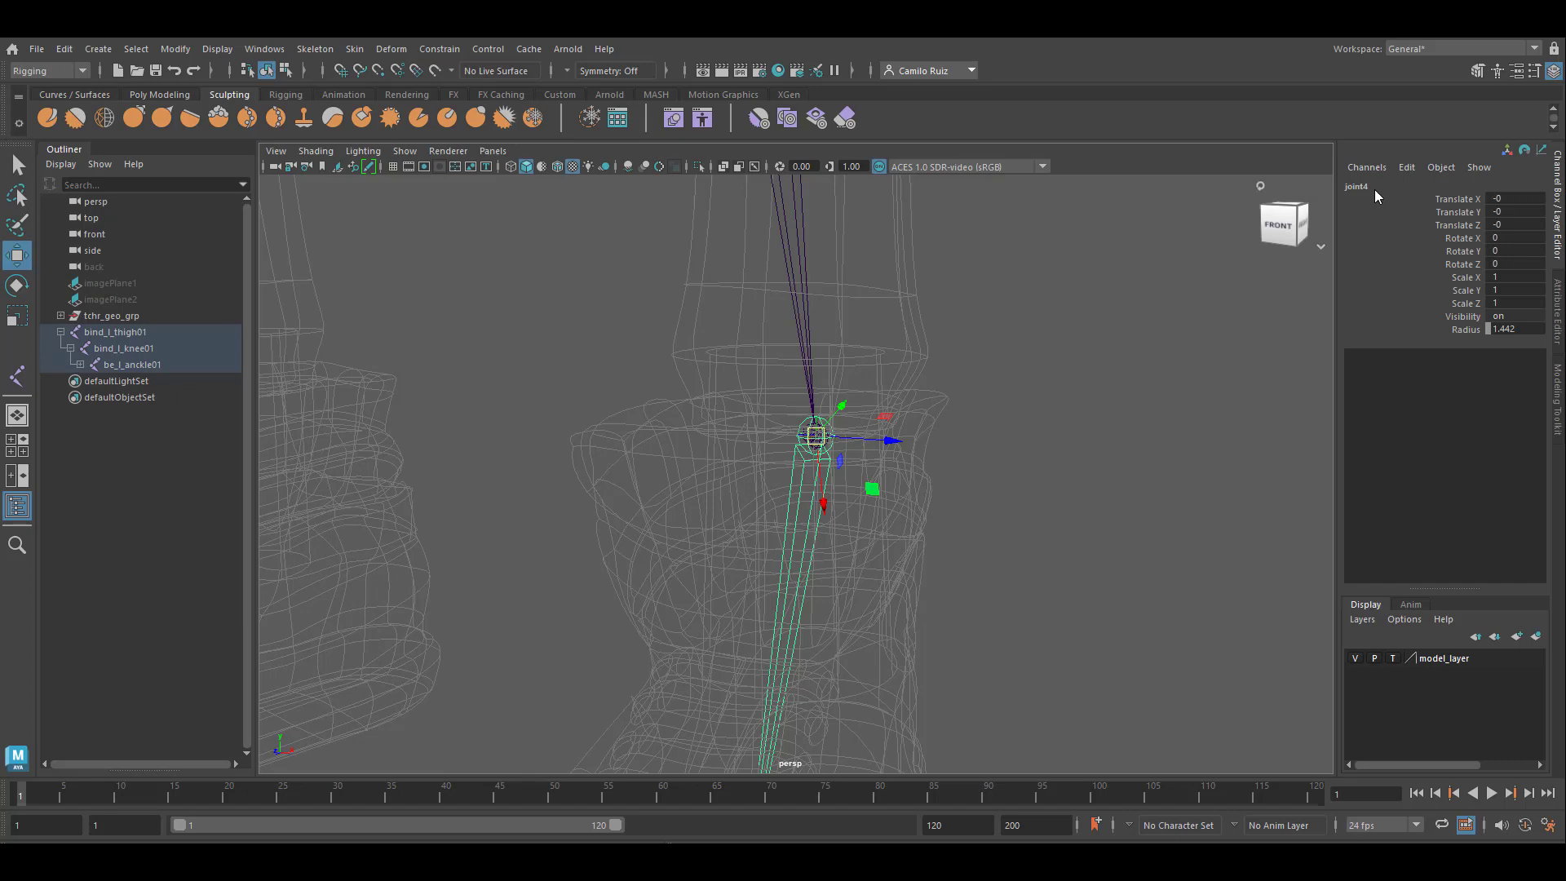
double_click(1368, 186)
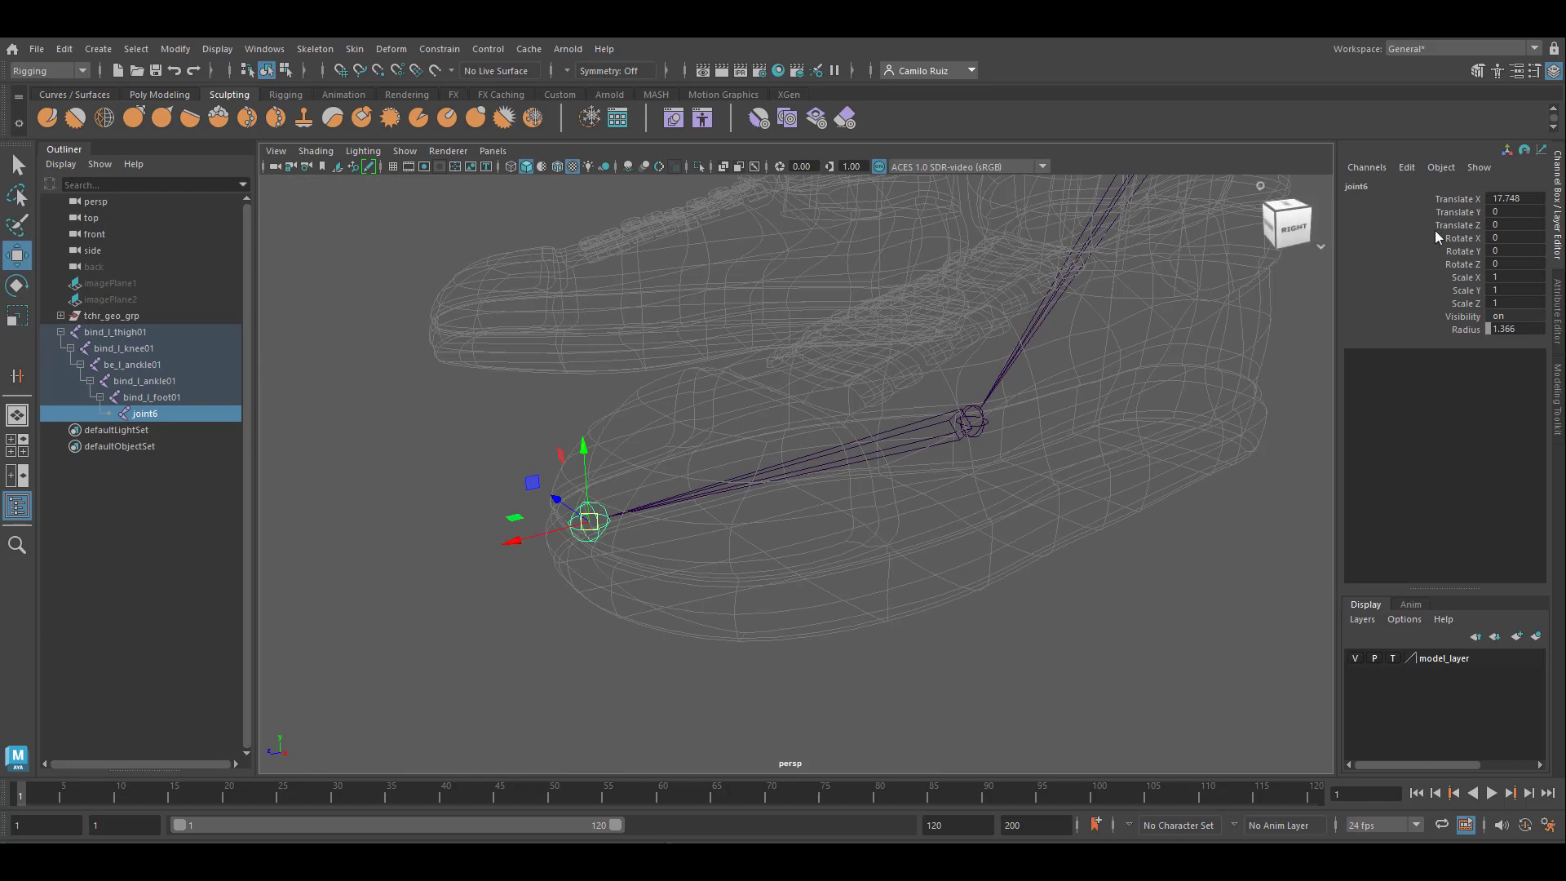
- Rename the end joint at the tip of the shoe as be_l_toe
click(1391, 198)
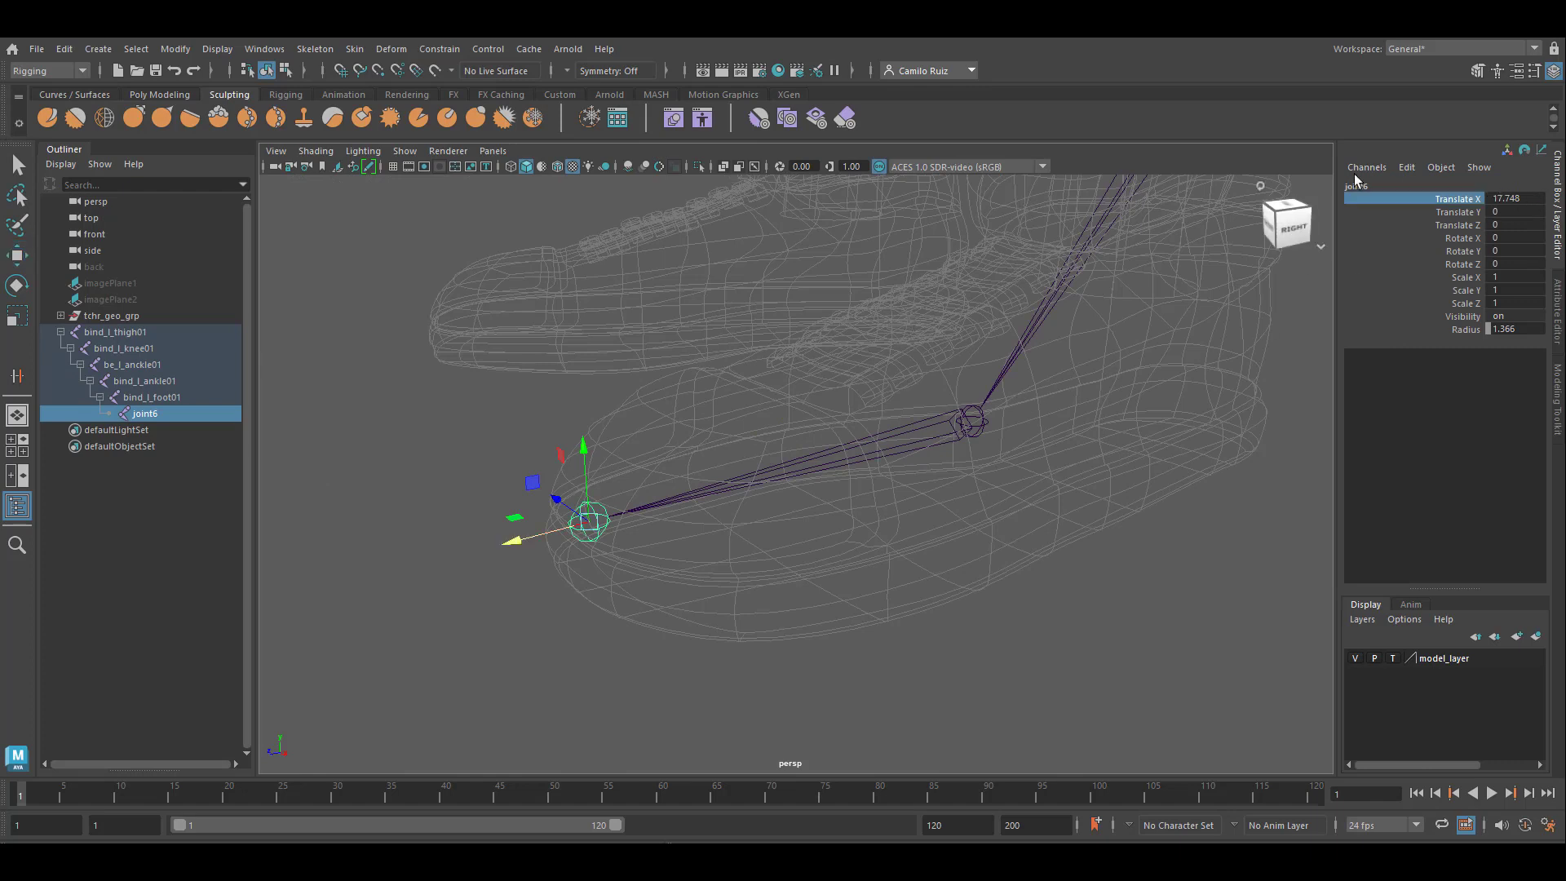
click(1355, 186)
text(be_l)
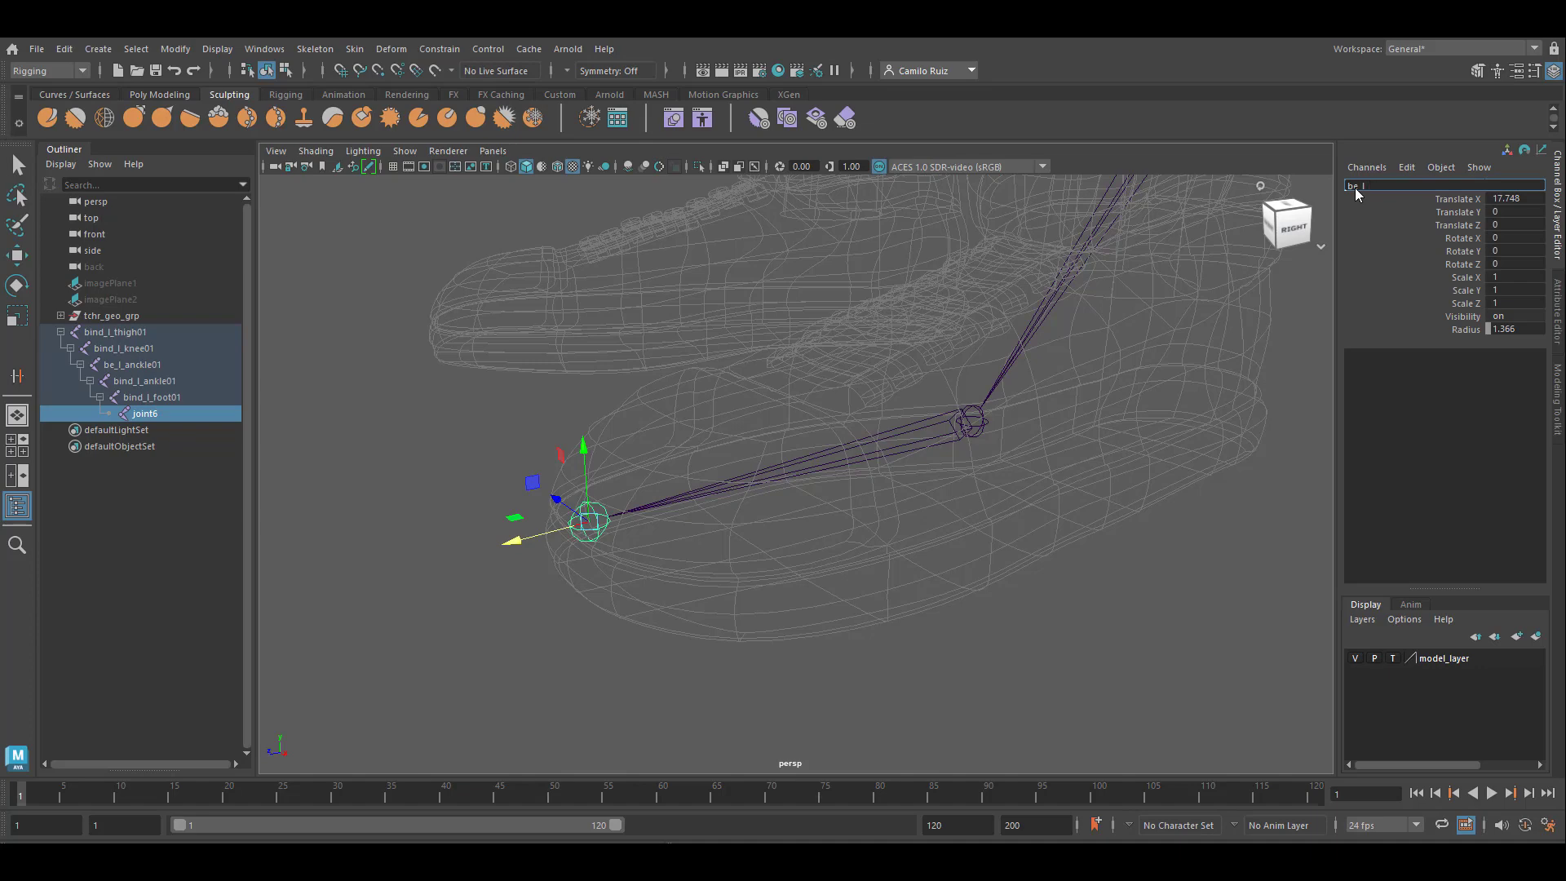
text(_toe)
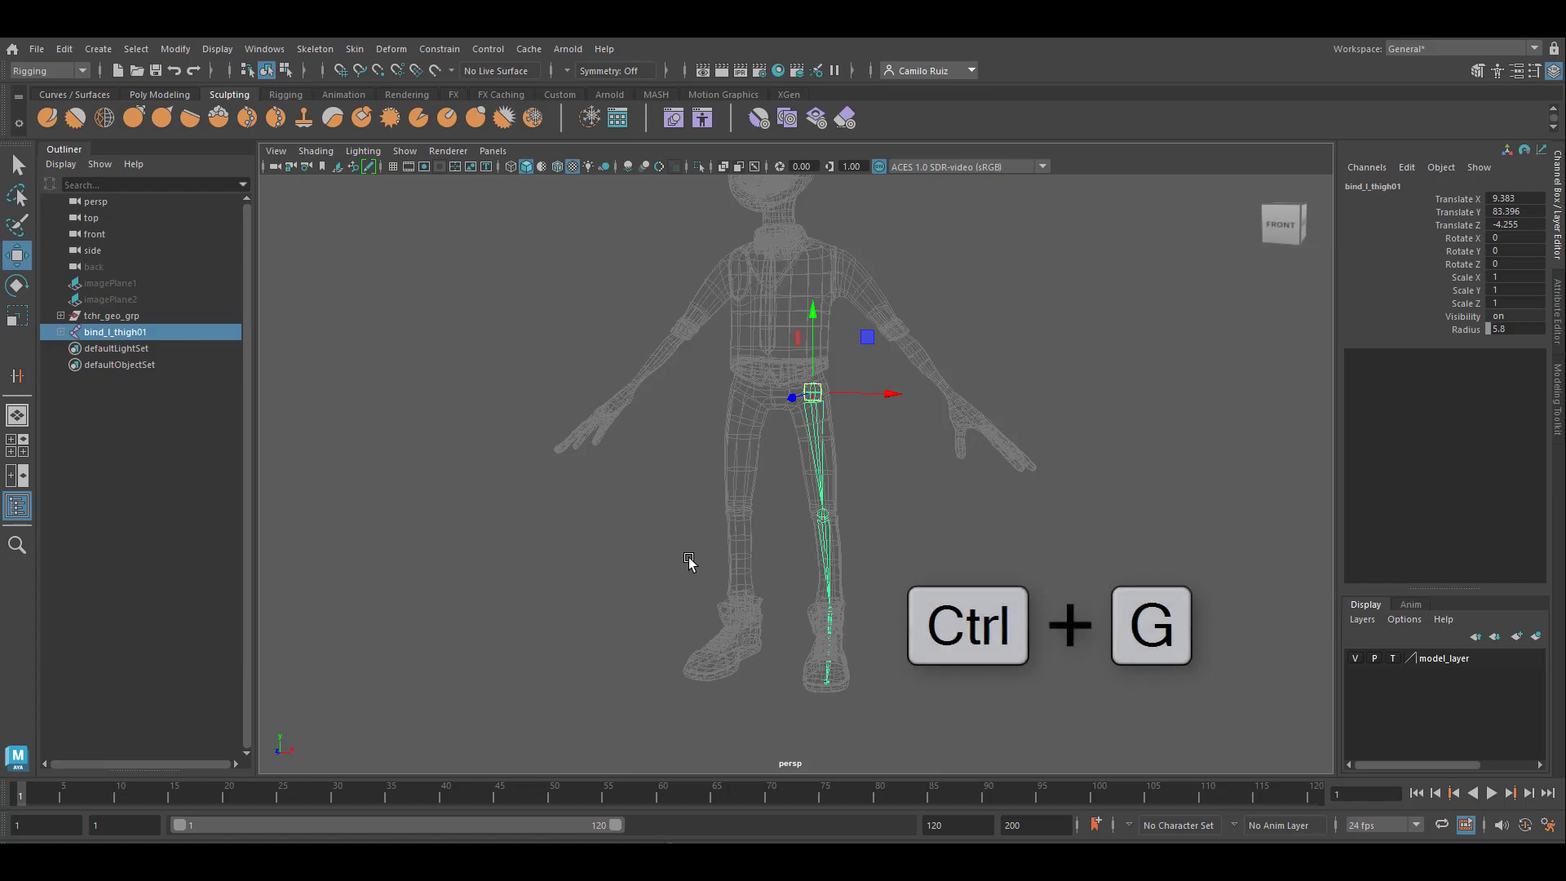
- Group the whole leg joint chain and name the group skeleton01
key(ctrl+g)
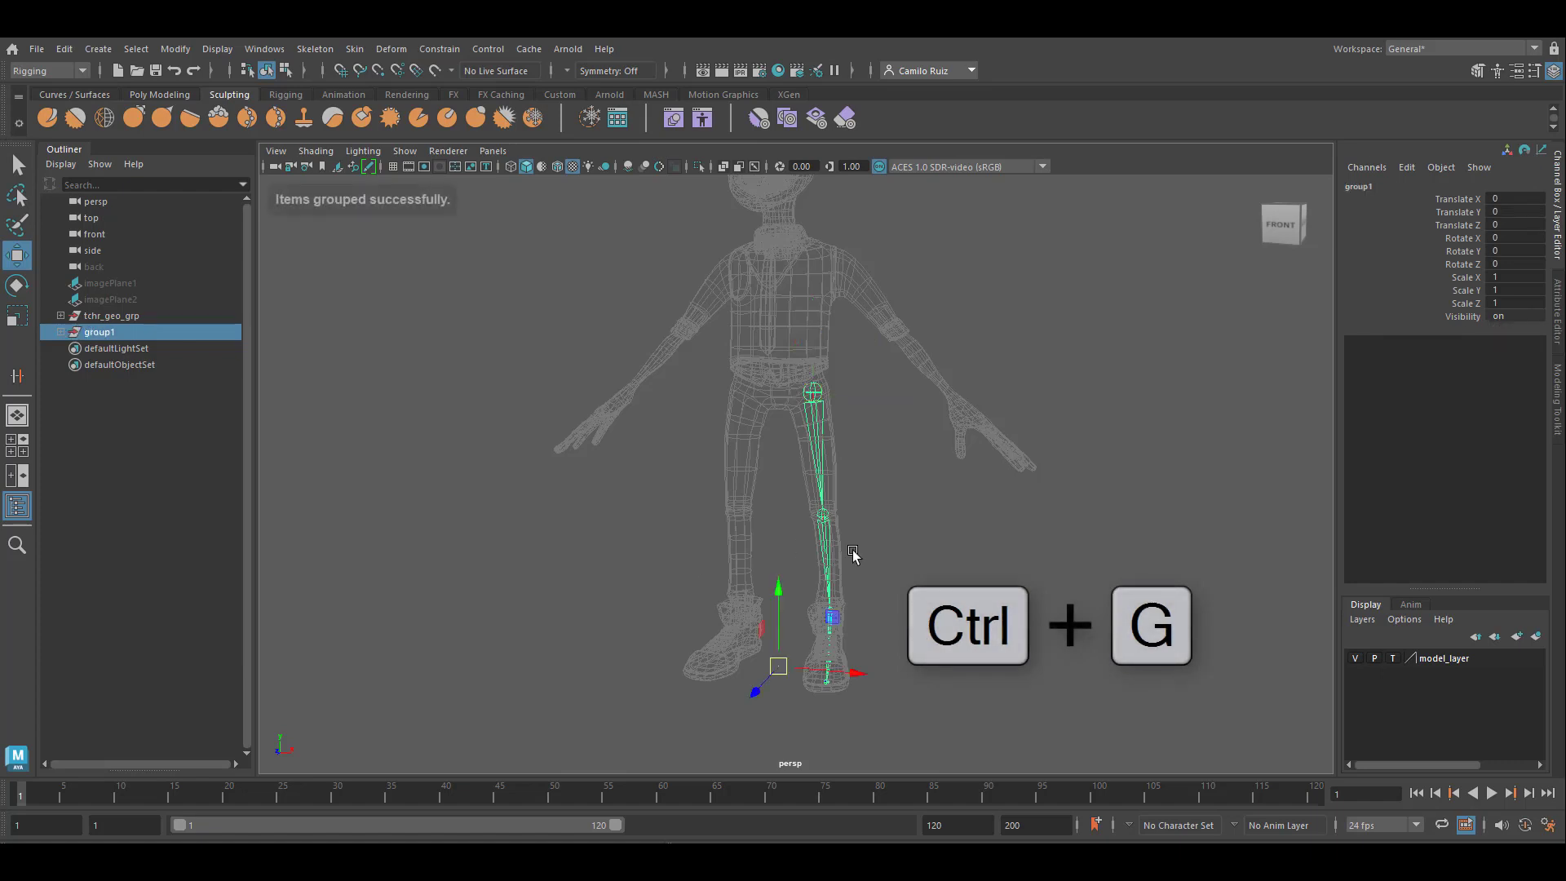
alt+middle_drag(939, 571, 934, 545)
alt+drag(934, 545, 1087, 521)
click(1285, 225)
double_click(1360, 187)
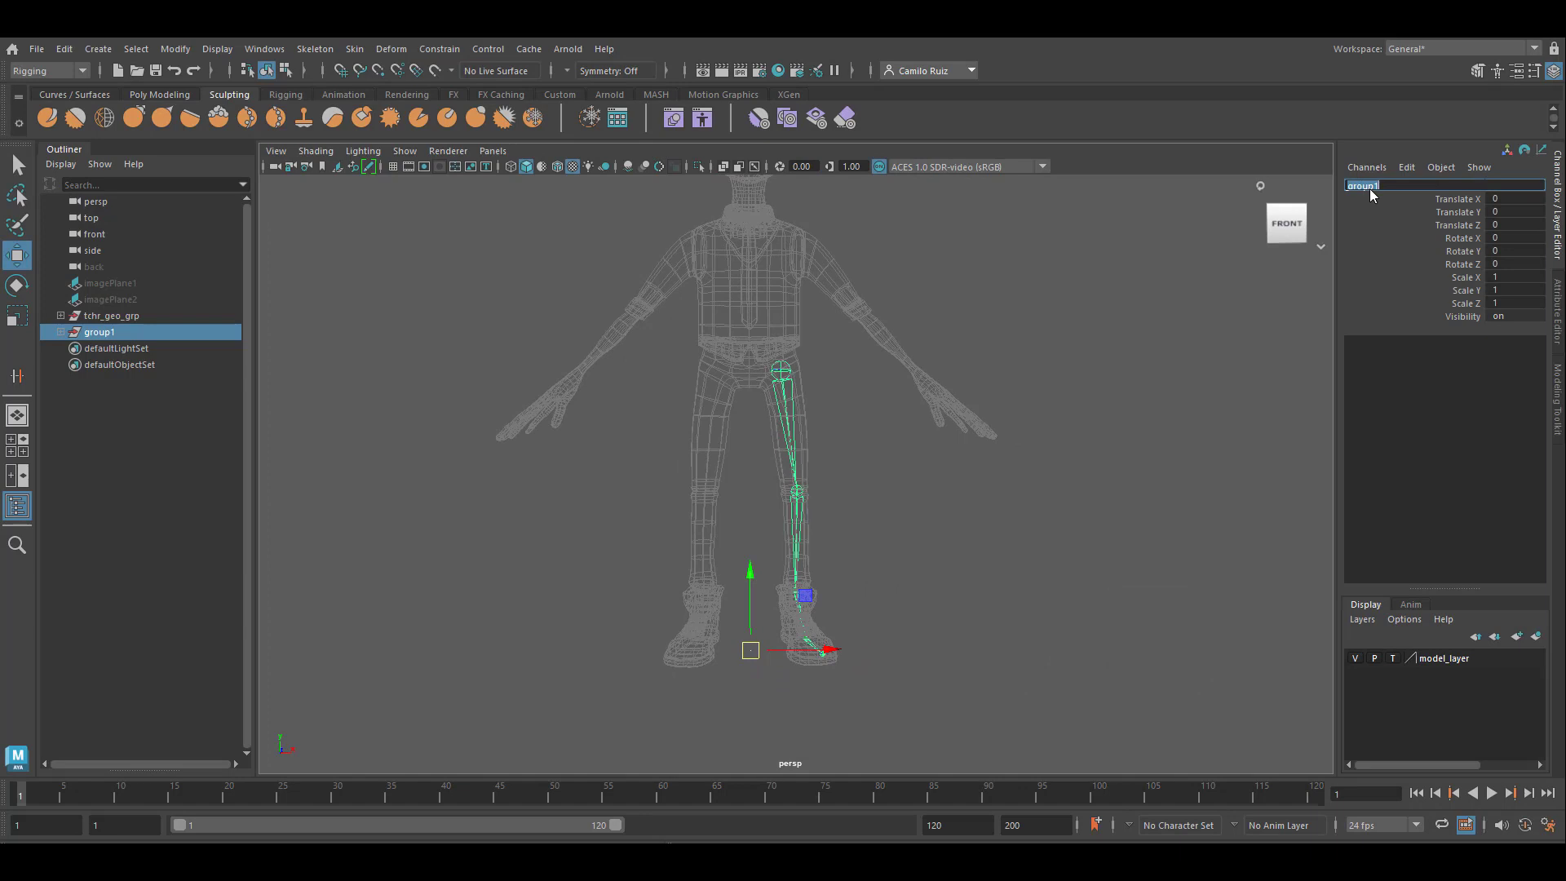
text(skeleton01)
key(Return)
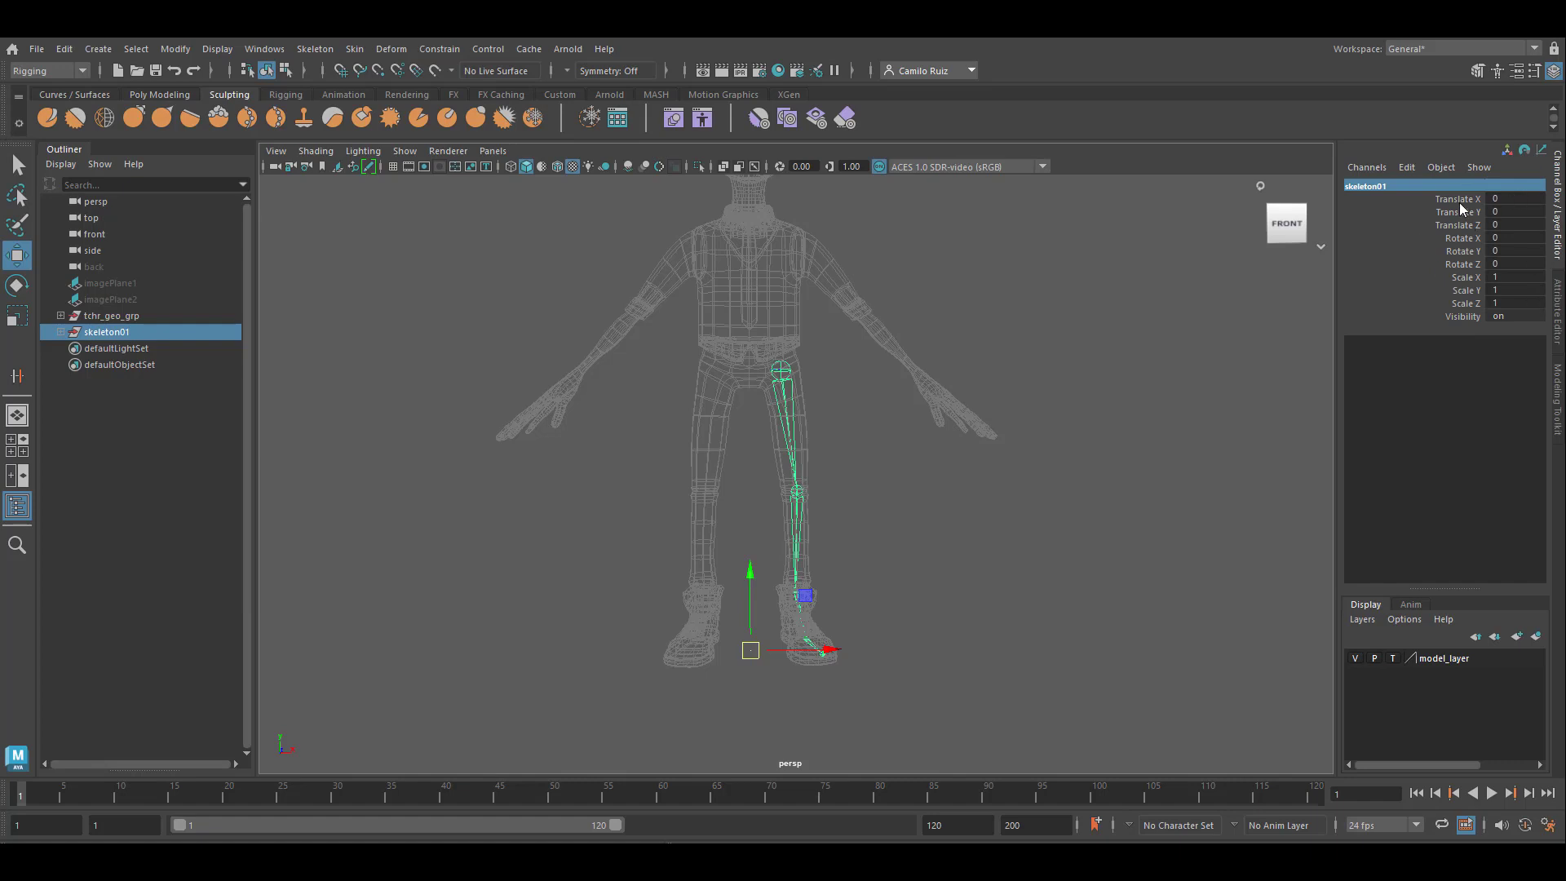
- Lock and hide all translate, rotate and scale channels of the skeleton01 group
drag(1460, 202, 1478, 280)
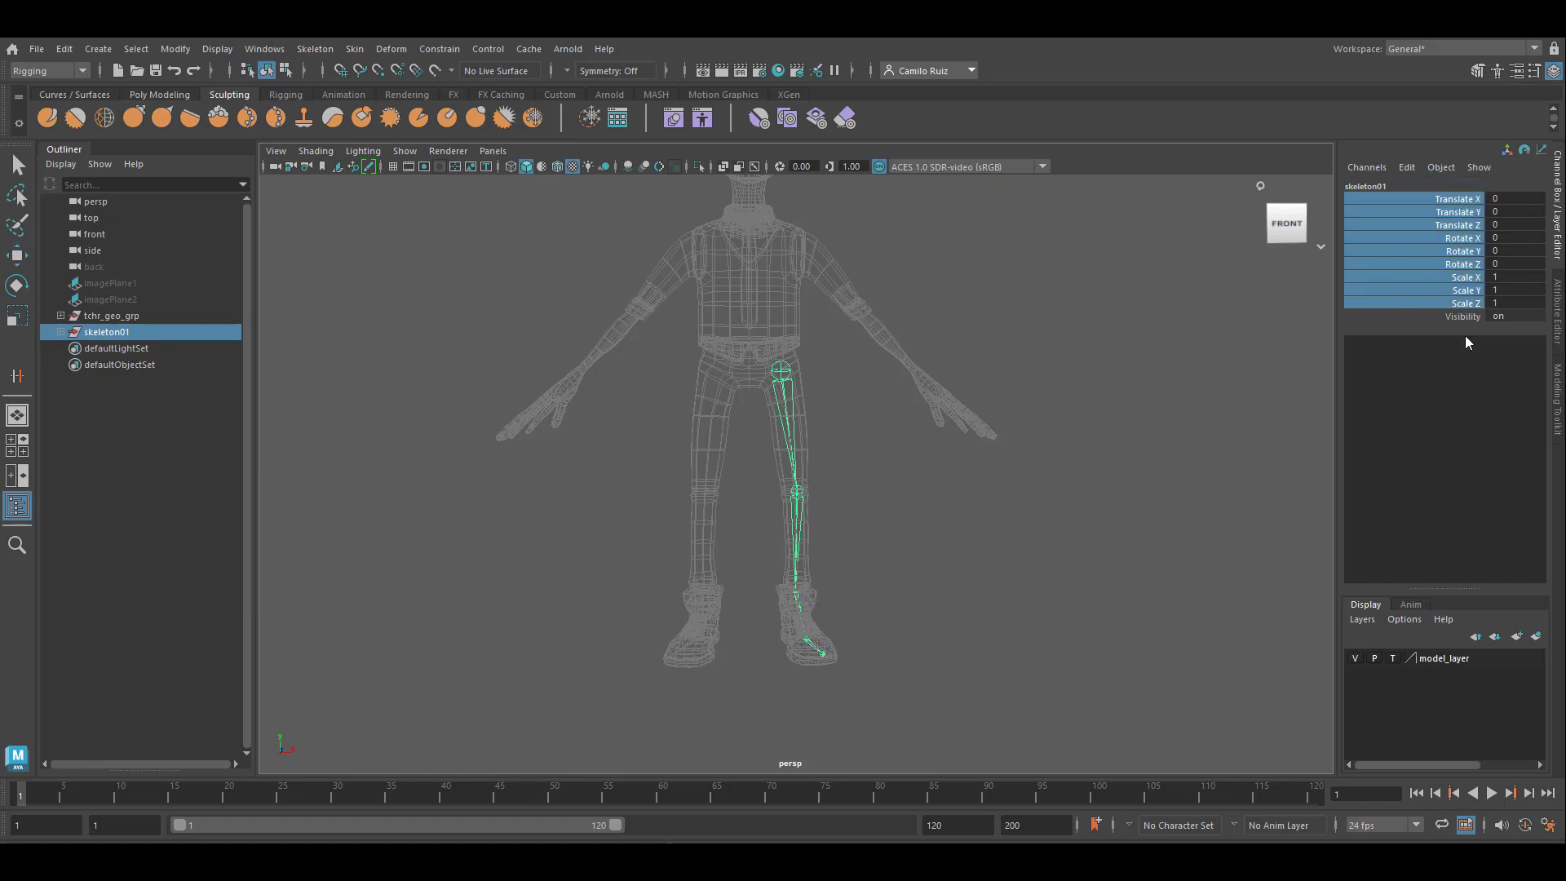
right_click(1458, 253)
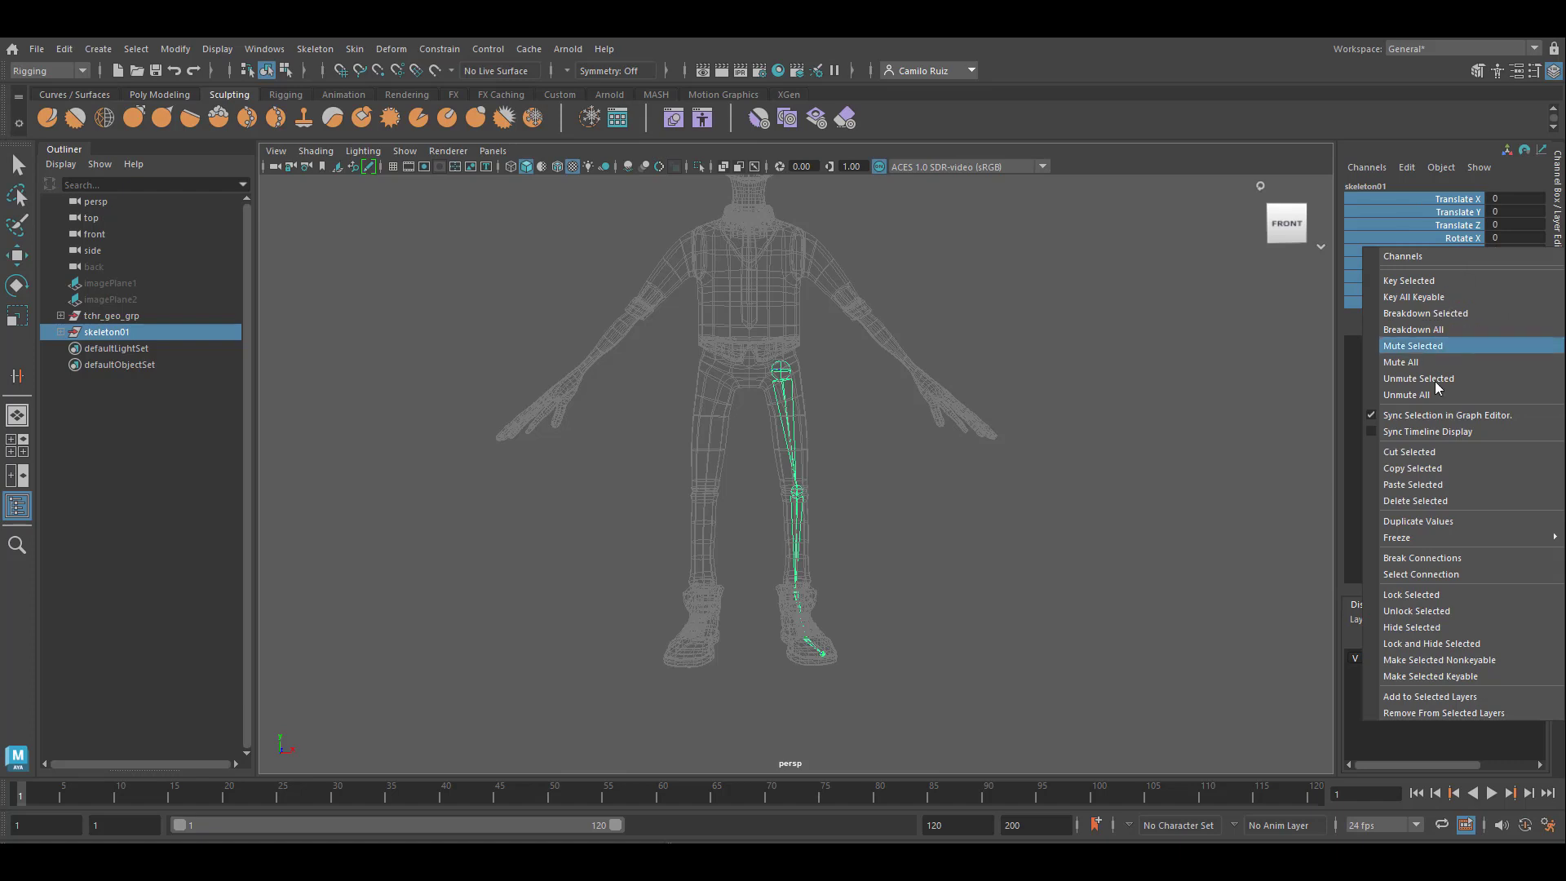
click(1433, 644)
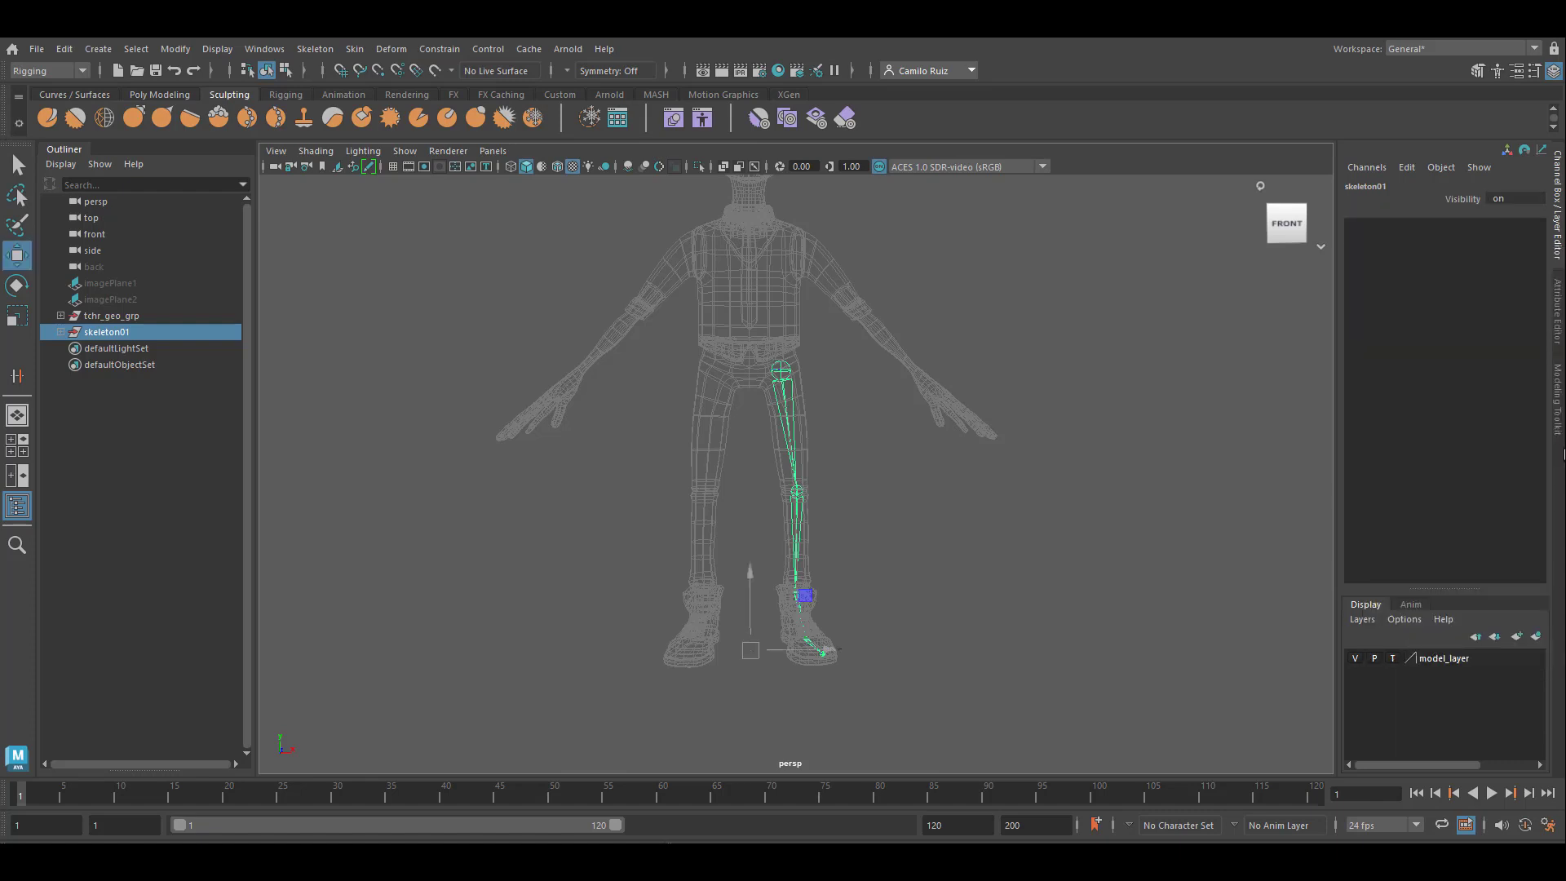
- Examine where the hidden rotate, scale and translate channels of skeleton01 are listed in Channel Control, and close it
click(1407, 167)
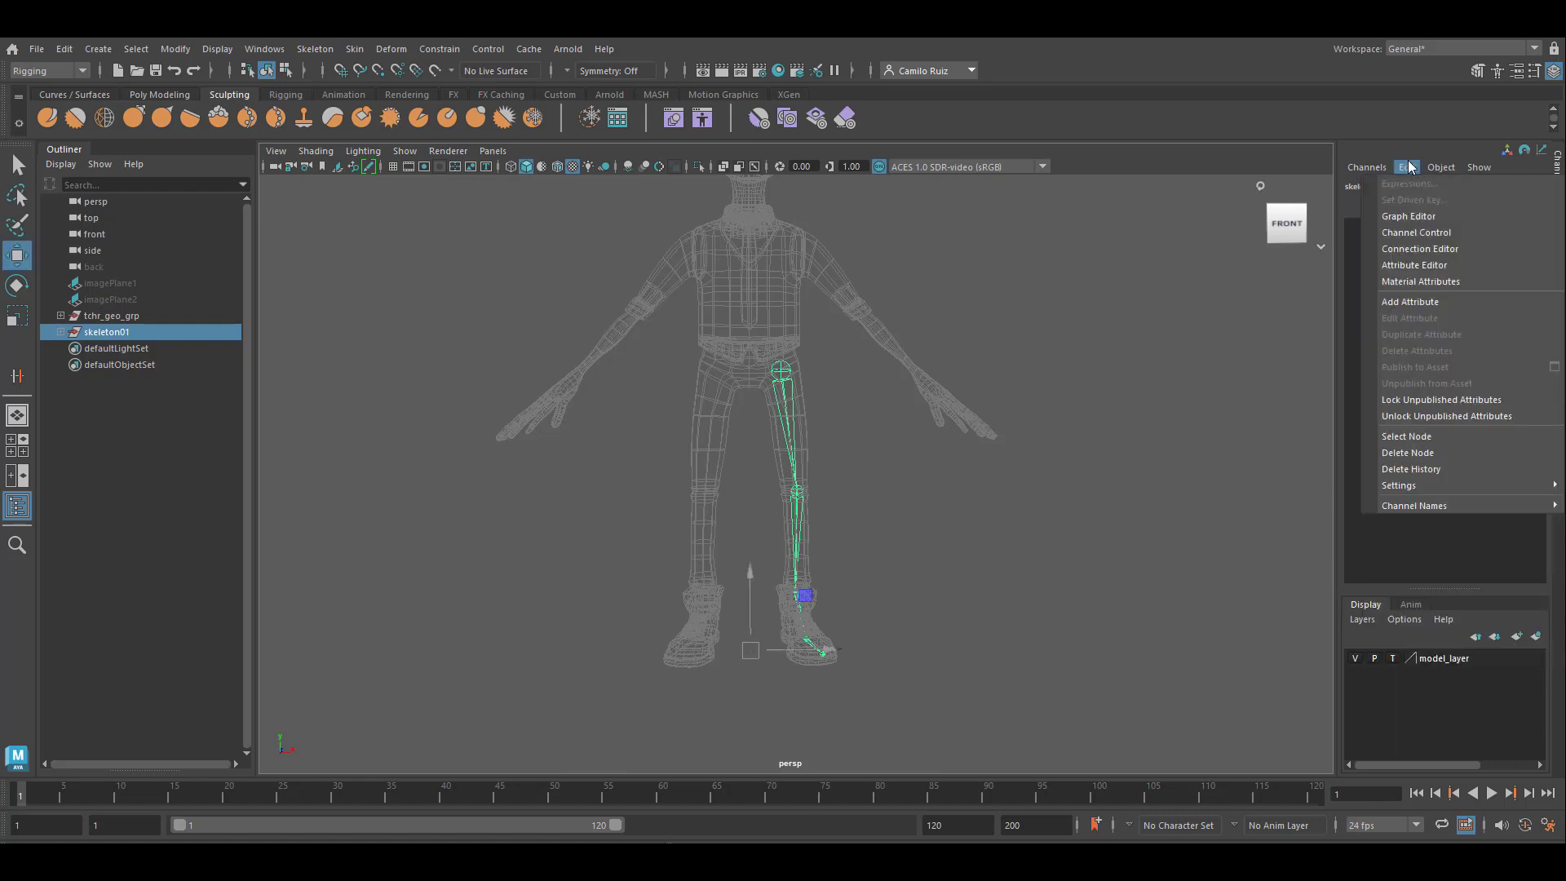
click(1449, 231)
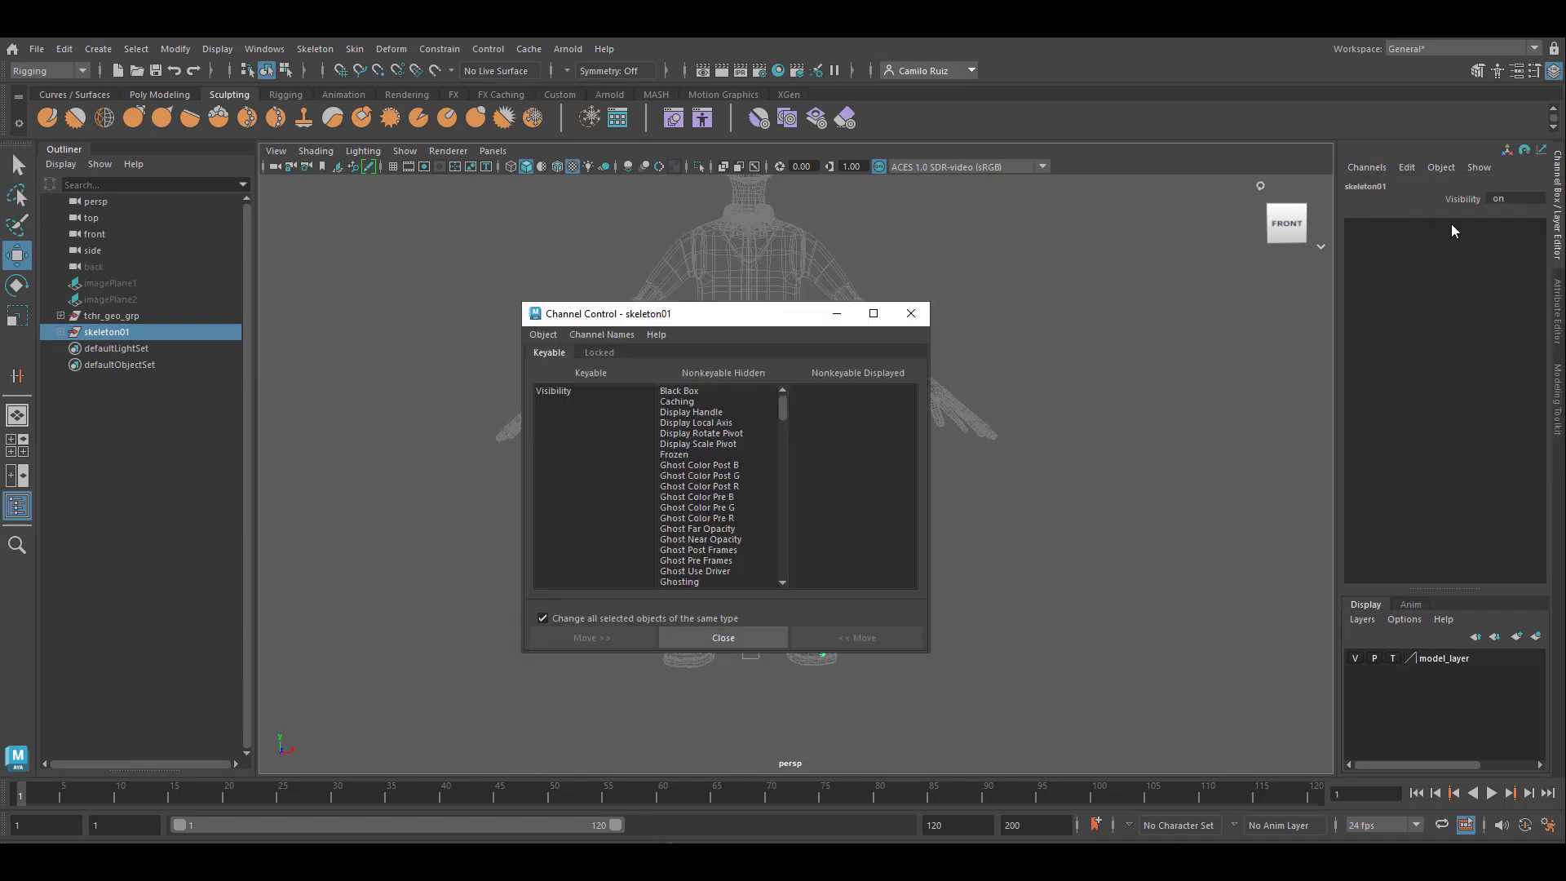
scroll(703, 465, down, 12)
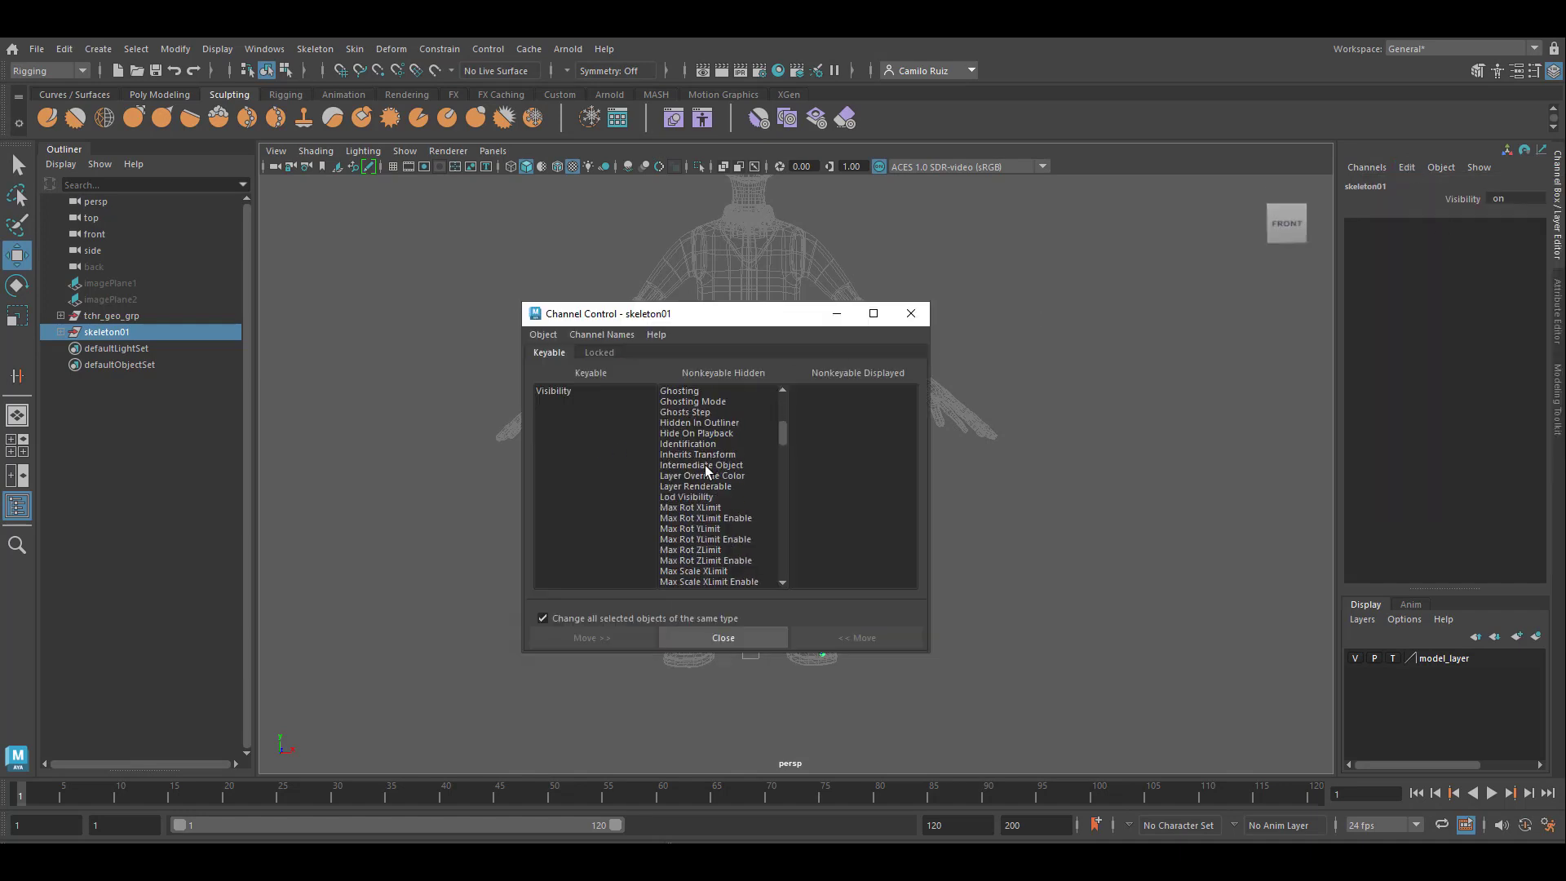
scroll(761, 477, down, 2)
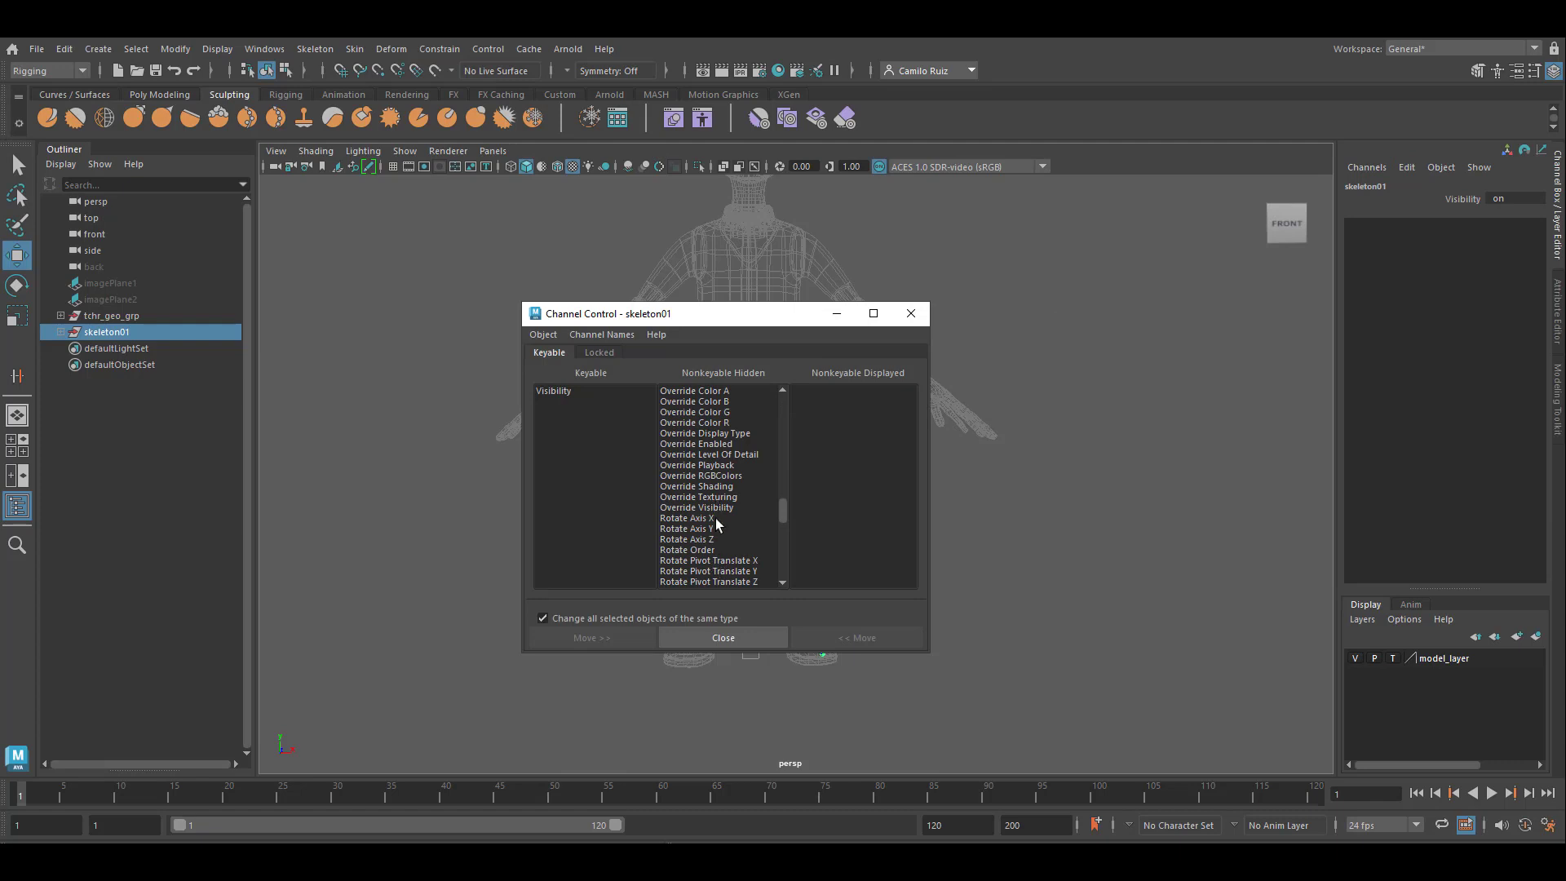
scroll(718, 525, down, 7)
click(701, 454)
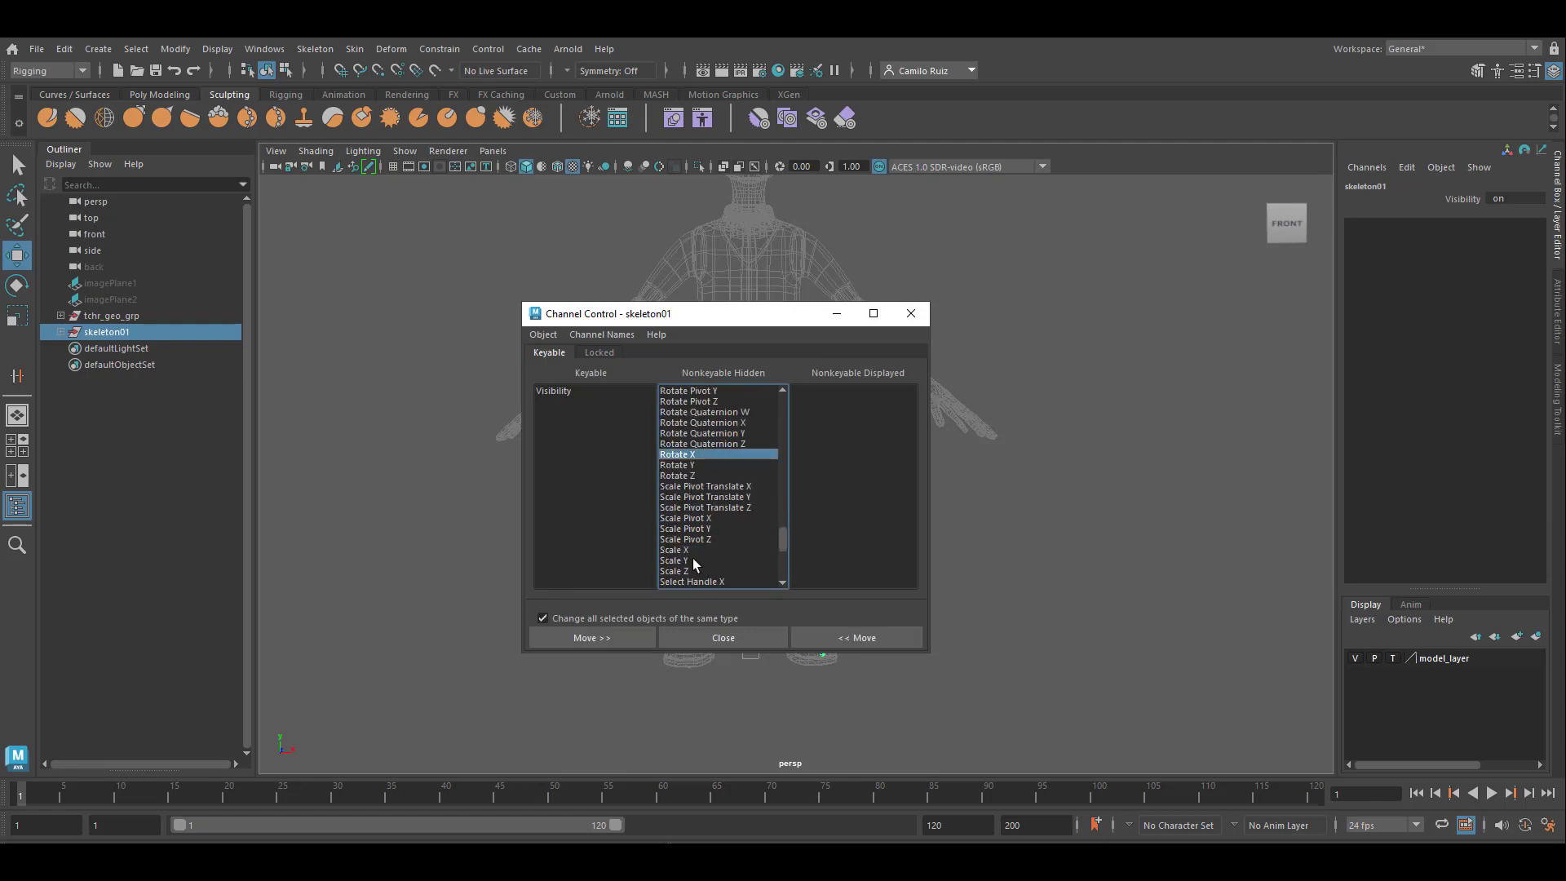
scroll(692, 558, down, 4)
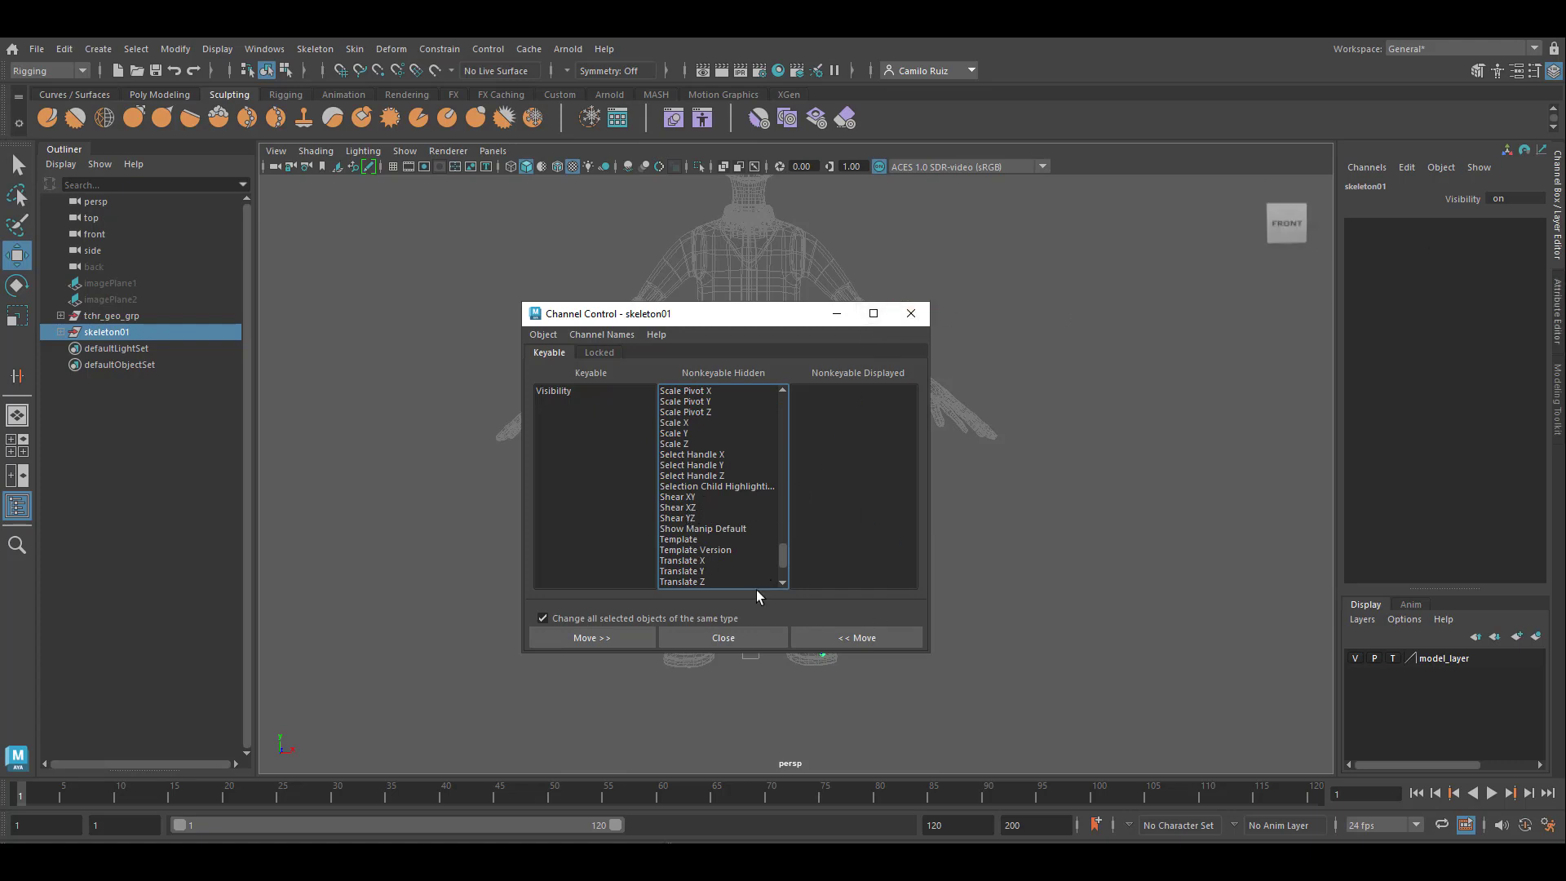
click(912, 314)
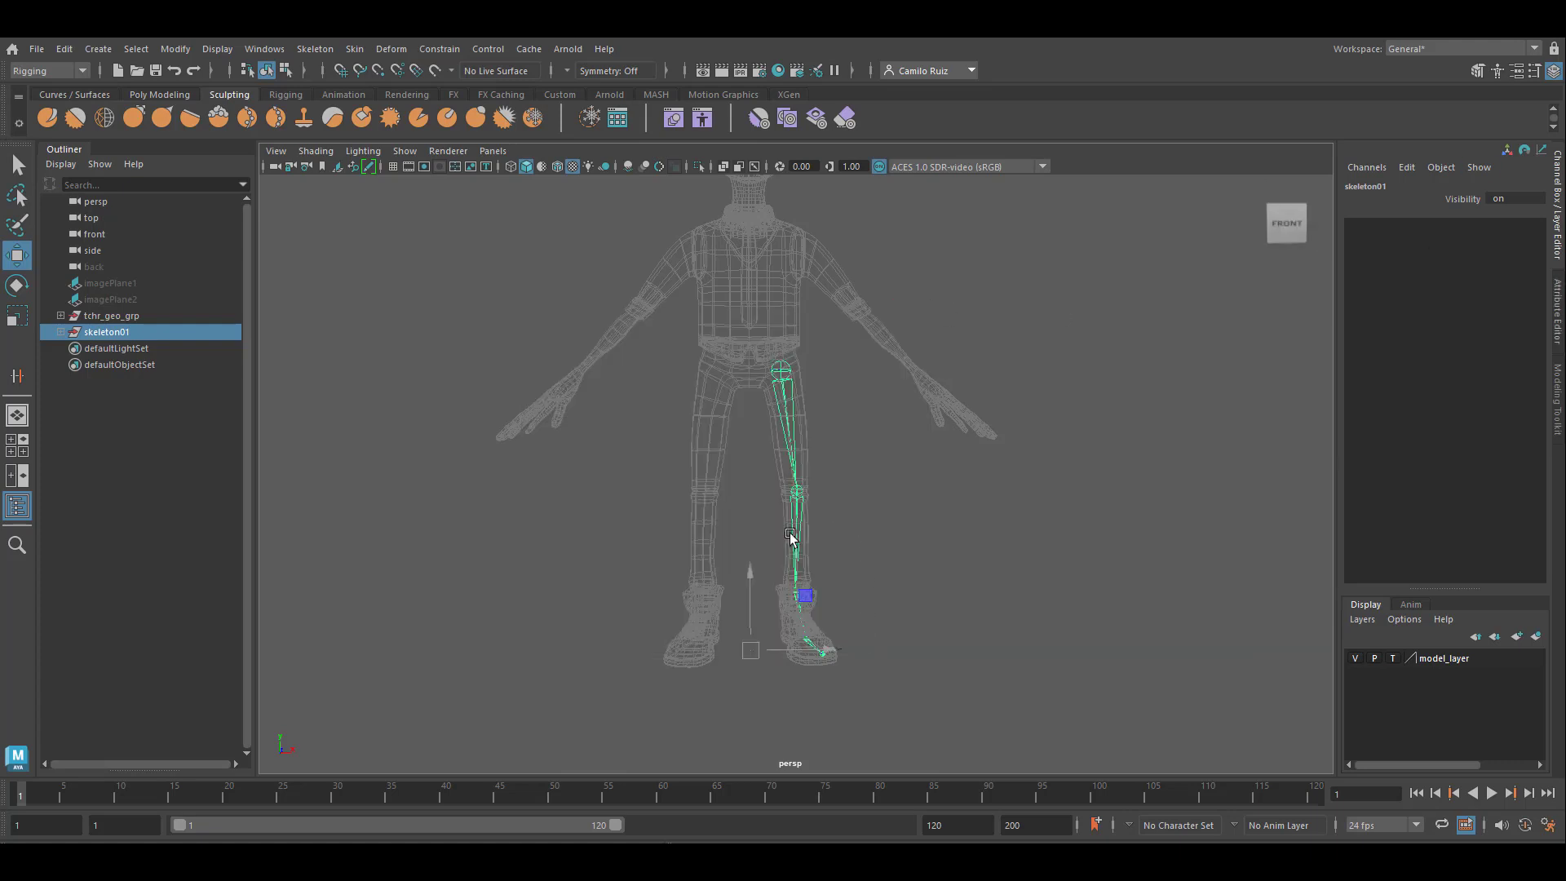
- Parent the skeleton01 group under tchr_geo_grp
ctrl+click(128, 320)
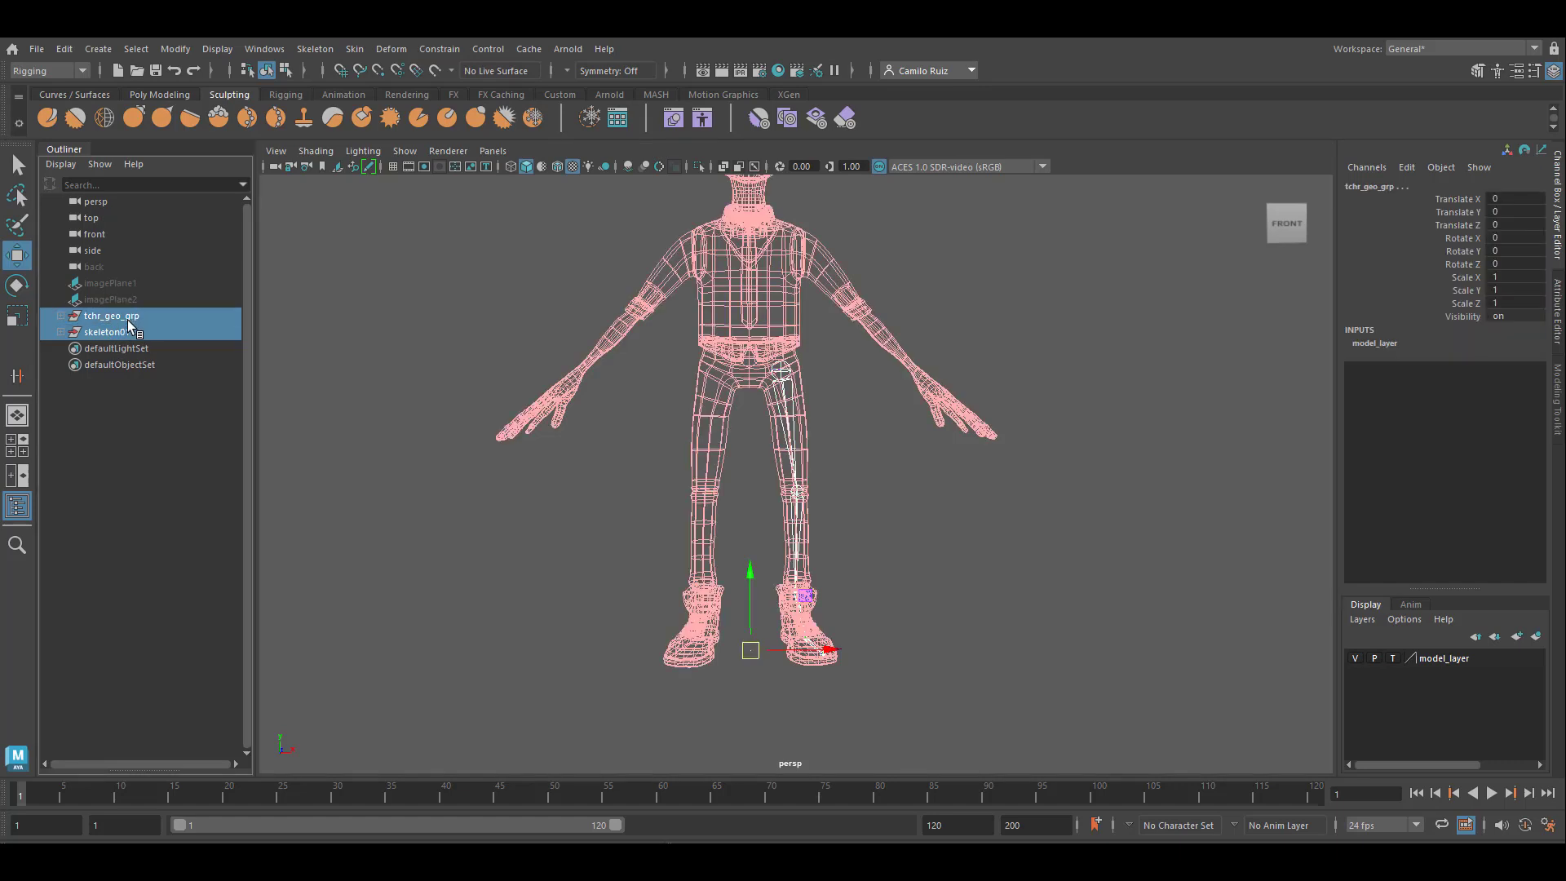
key(p)
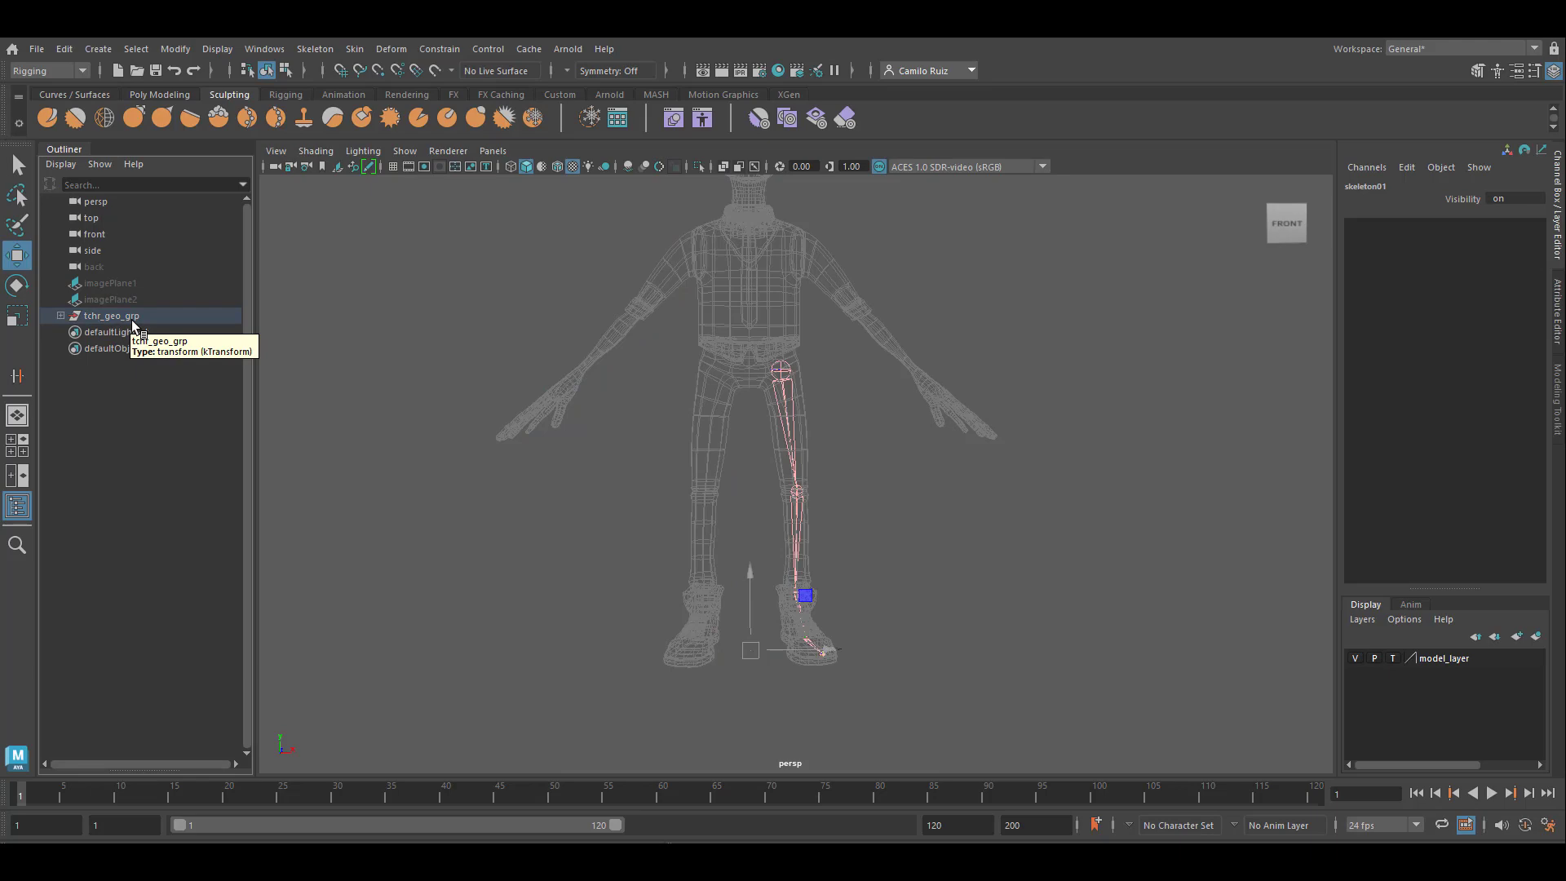
scroll(629, 473, up, 5)
alt+drag(637, 481, 810, 492)
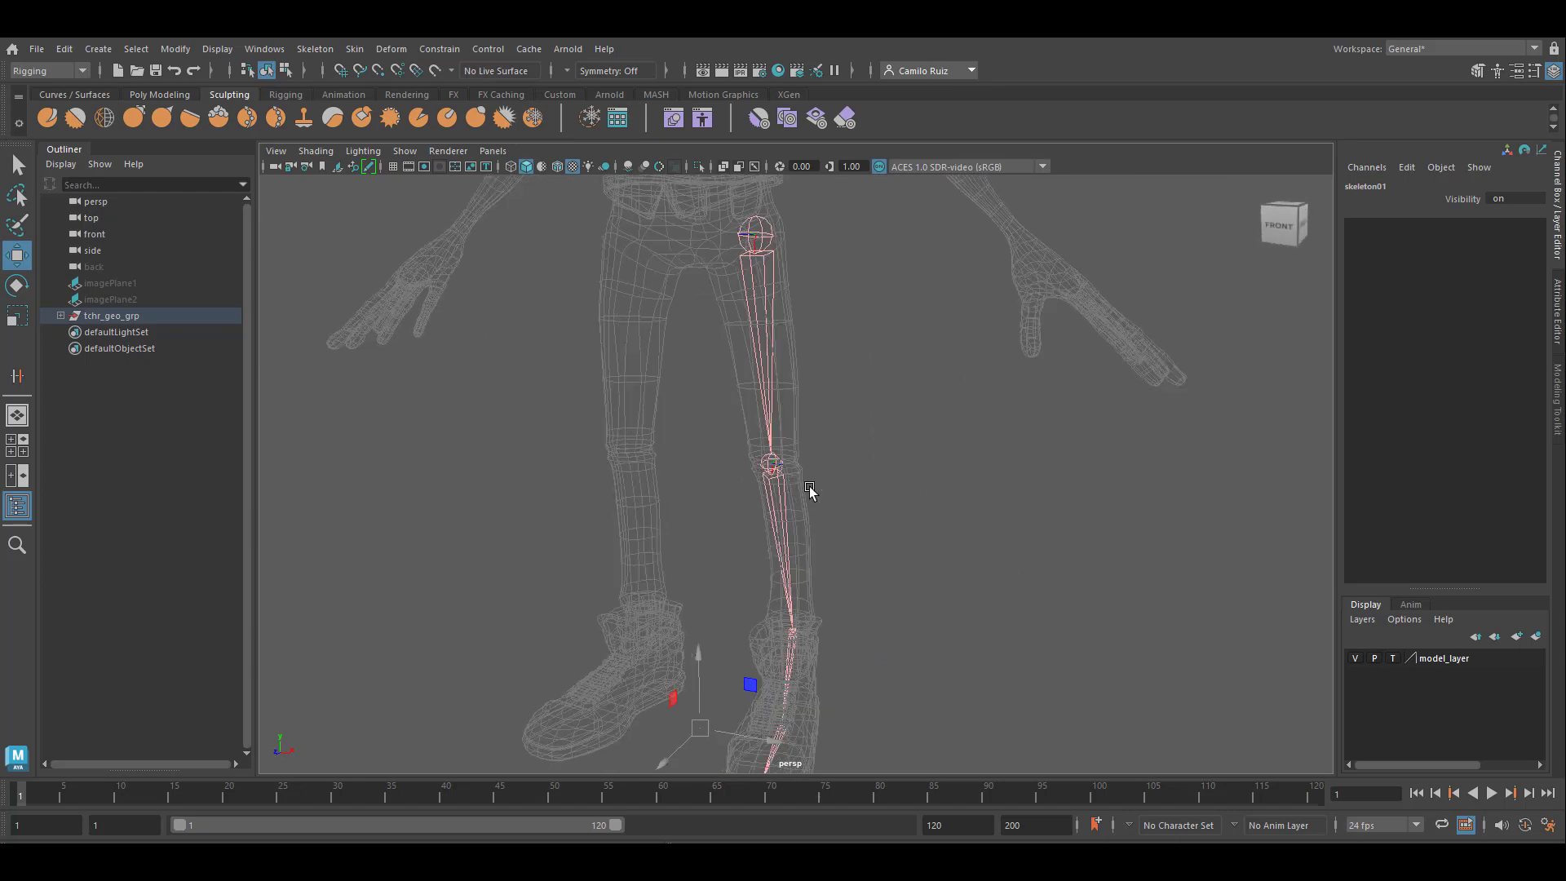